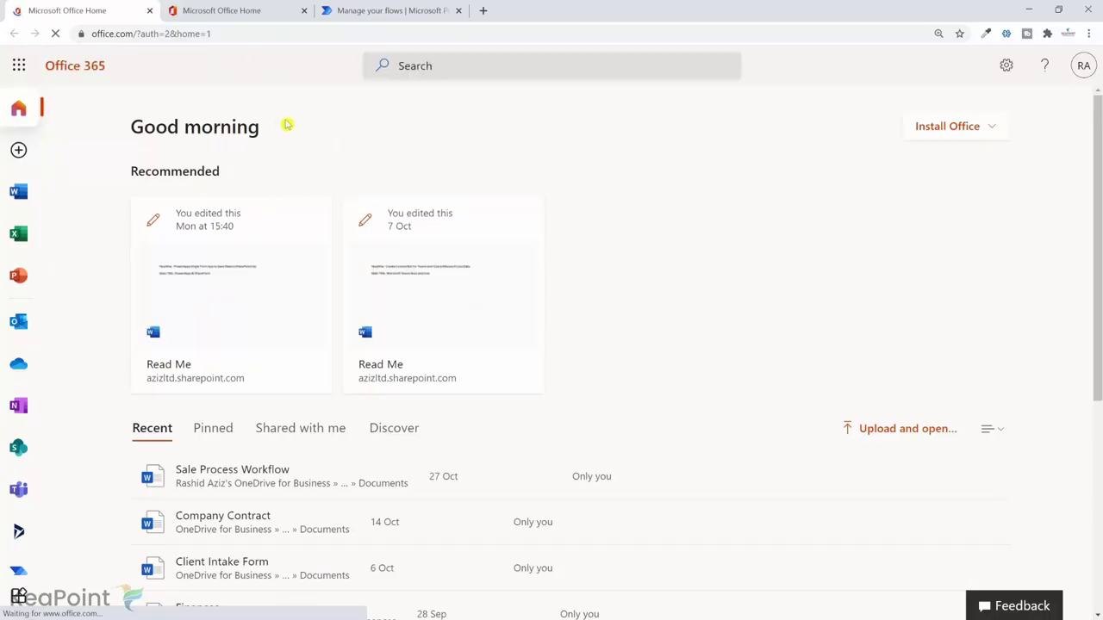
Open the Microsoft 365 admin center and go to the list of shared mailboxes under Groups
{"action": "left_click", "coordinate": [18, 67]}
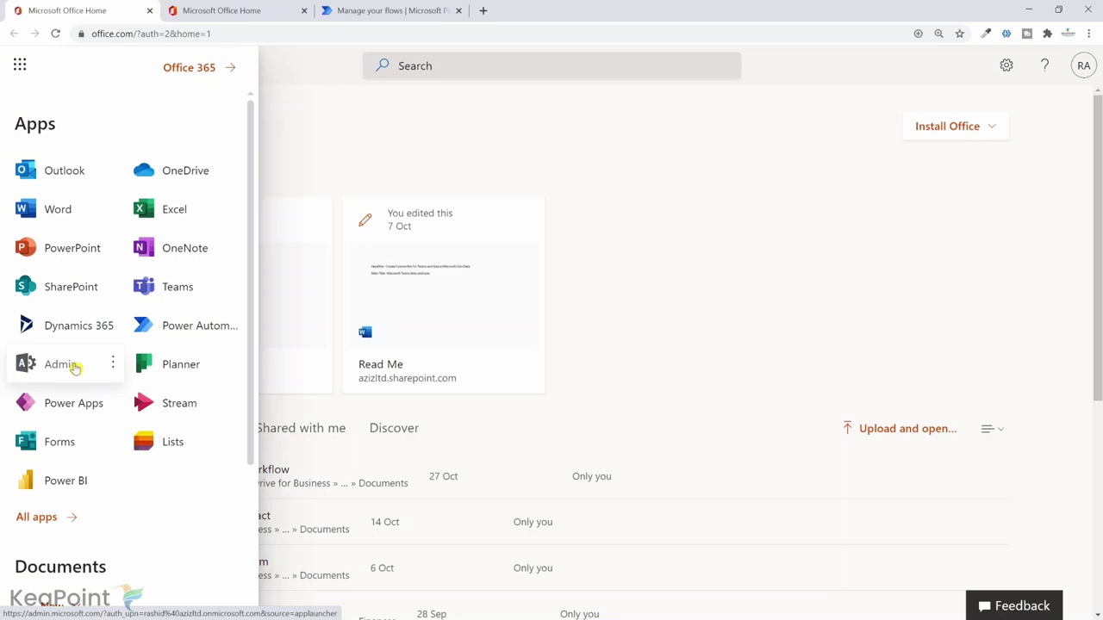
{"action": "left_click", "coordinate": [75, 368]}
{"action": "left_click", "coordinate": [171, 171]}
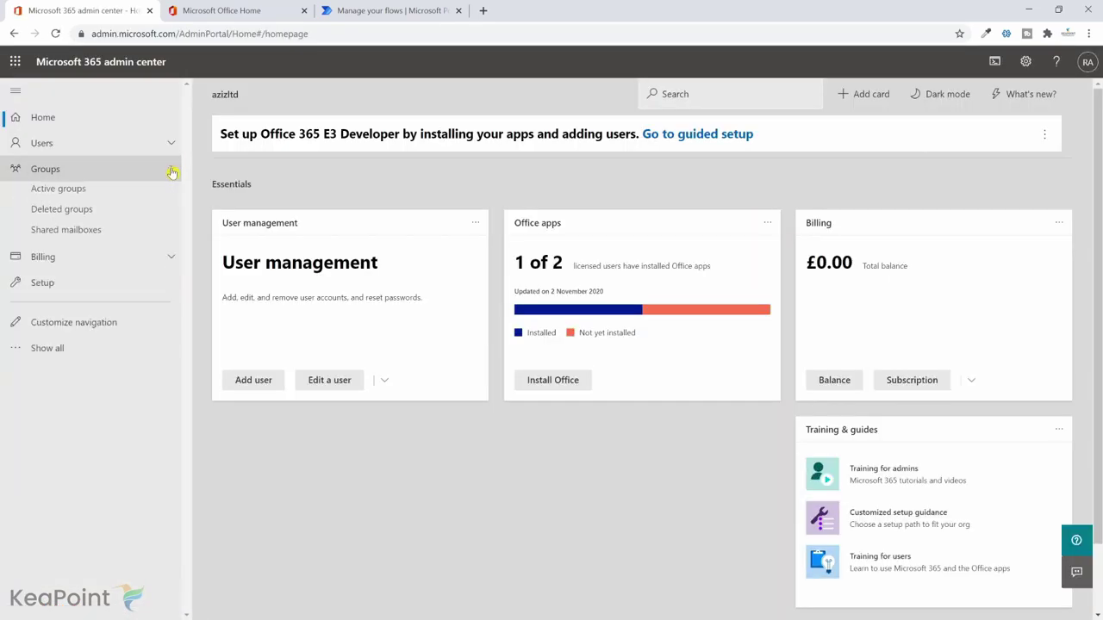
{"action": "left_click", "coordinate": [99, 239]}
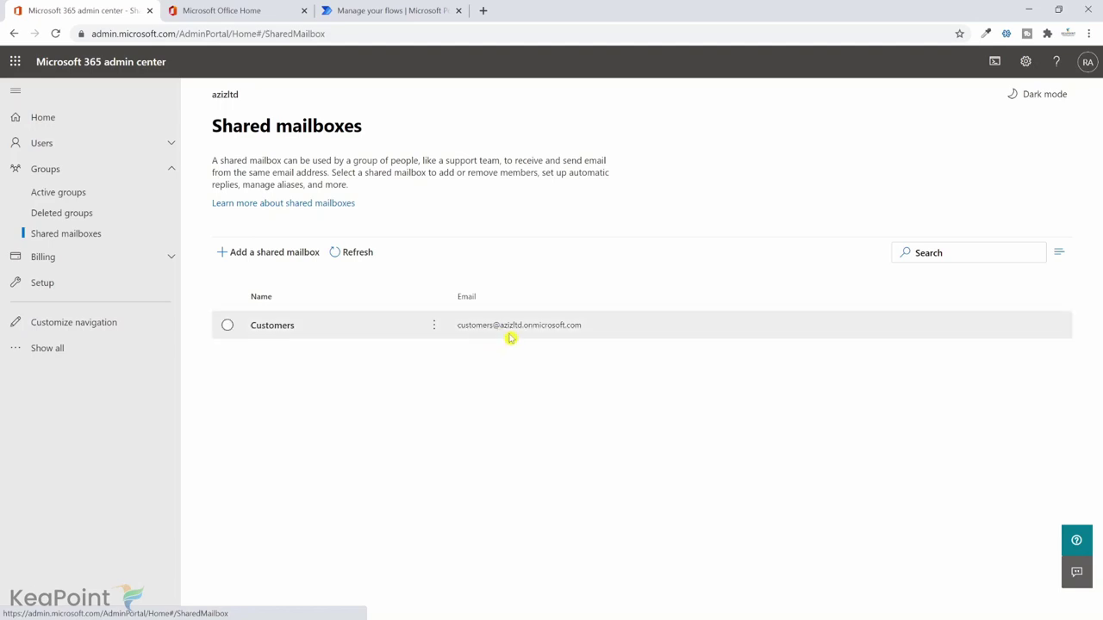
Create a shared mailbox named "test" with a matching email alias on the default domain
{"action": "left_click", "coordinate": [270, 255]}
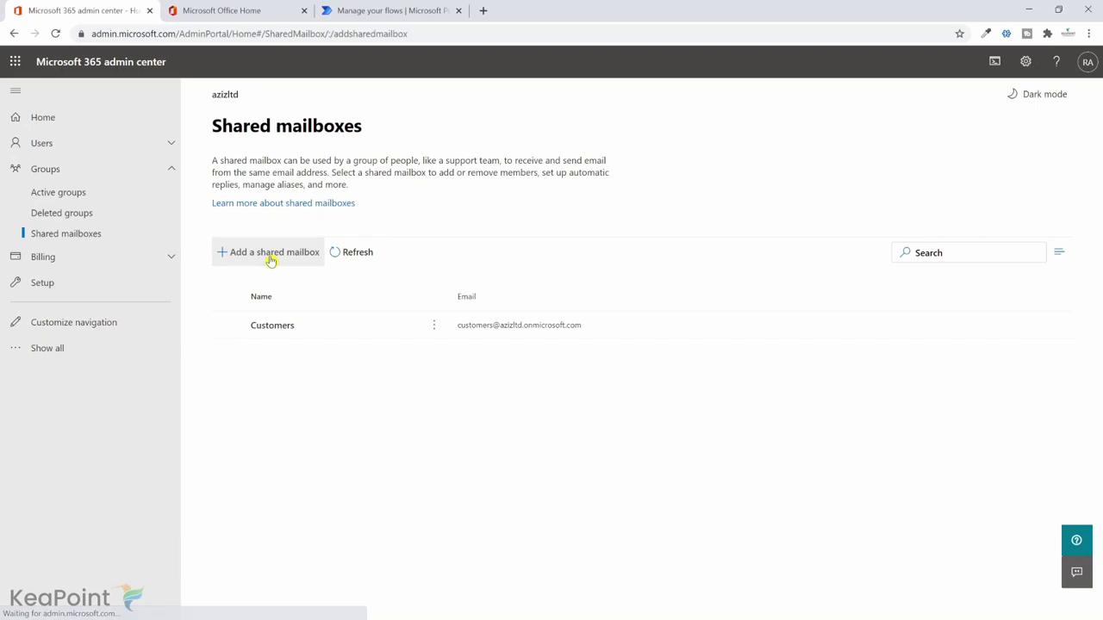
{"action": "left_click", "coordinate": [866, 240]}
{"action": "type", "text": "test"}
{"action": "left_click", "coordinate": [797, 295]}
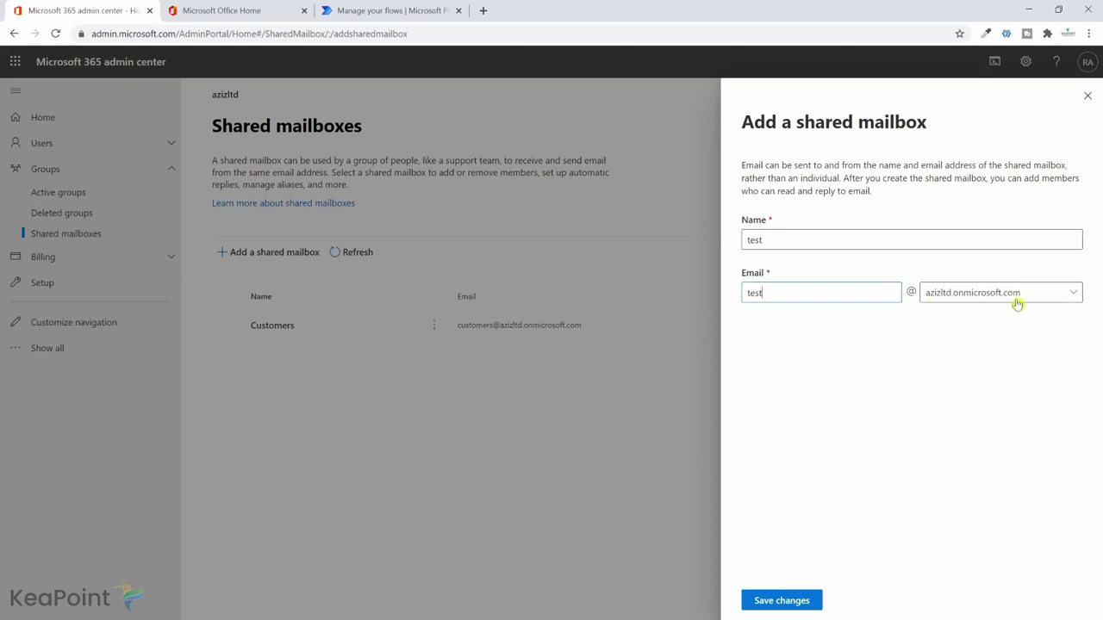
{"action": "left_click", "coordinate": [784, 602]}
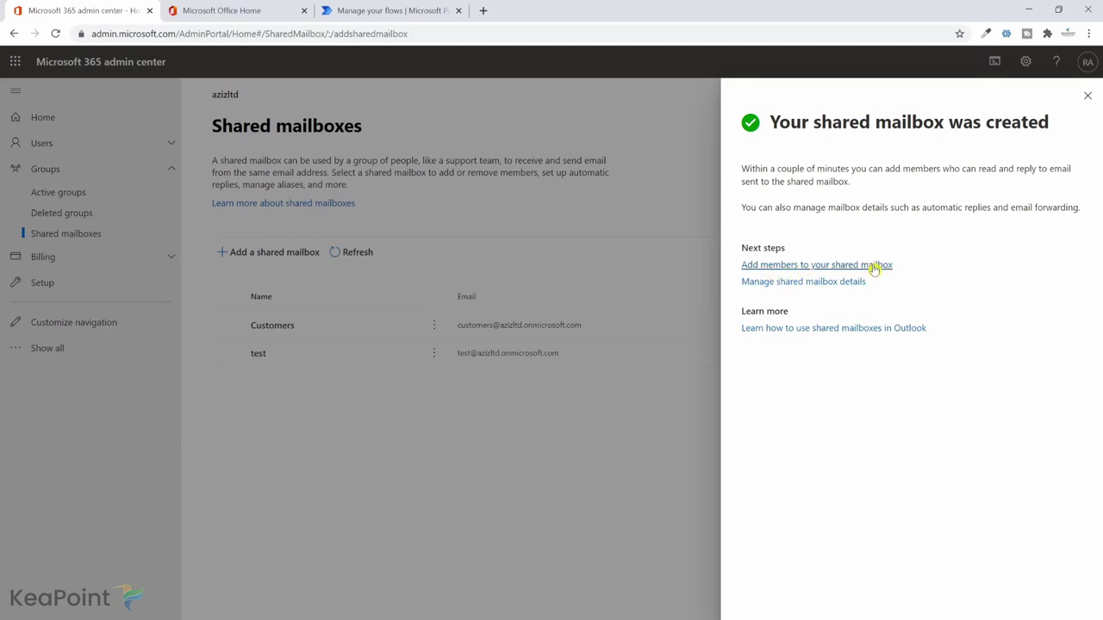
{"action": "left_click", "coordinate": [1087, 95]}
Add the first listed user as a member of the test shared mailbox and close its details
{"action": "left_click", "coordinate": [261, 357]}
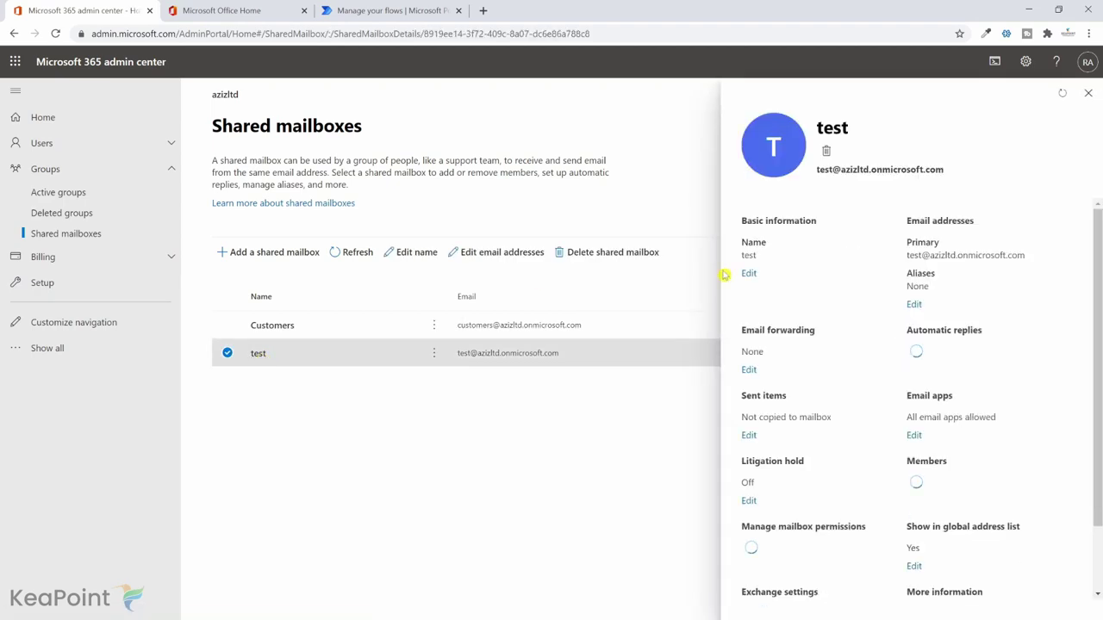
{"action": "scroll", "coordinate": [814, 397], "scroll_direction": "down", "scroll_amount": 2}
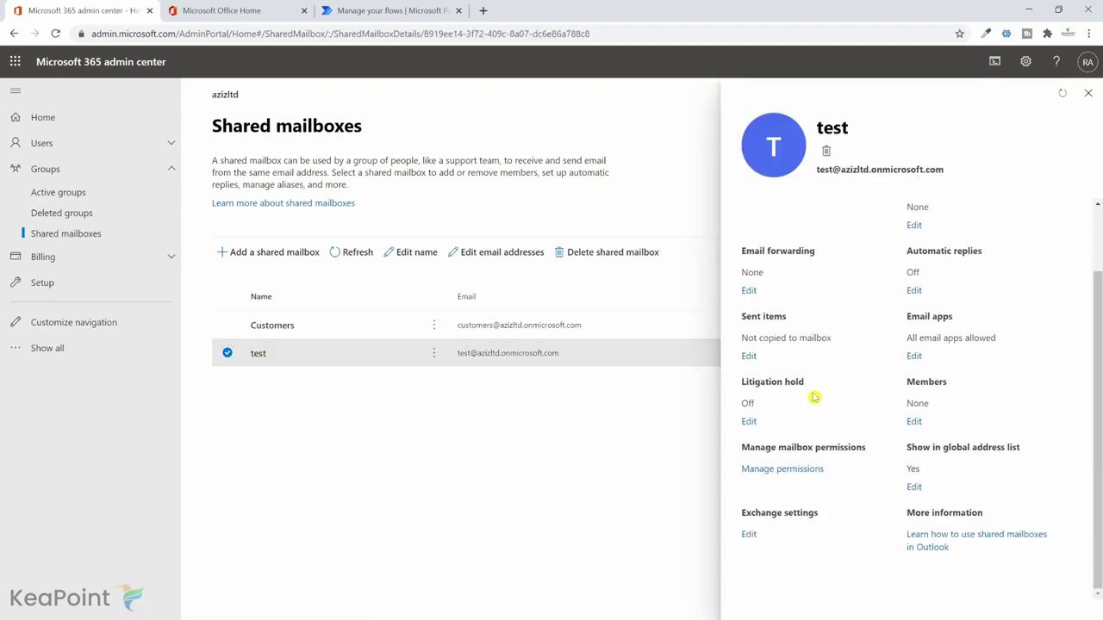
{"action": "left_click", "coordinate": [913, 422]}
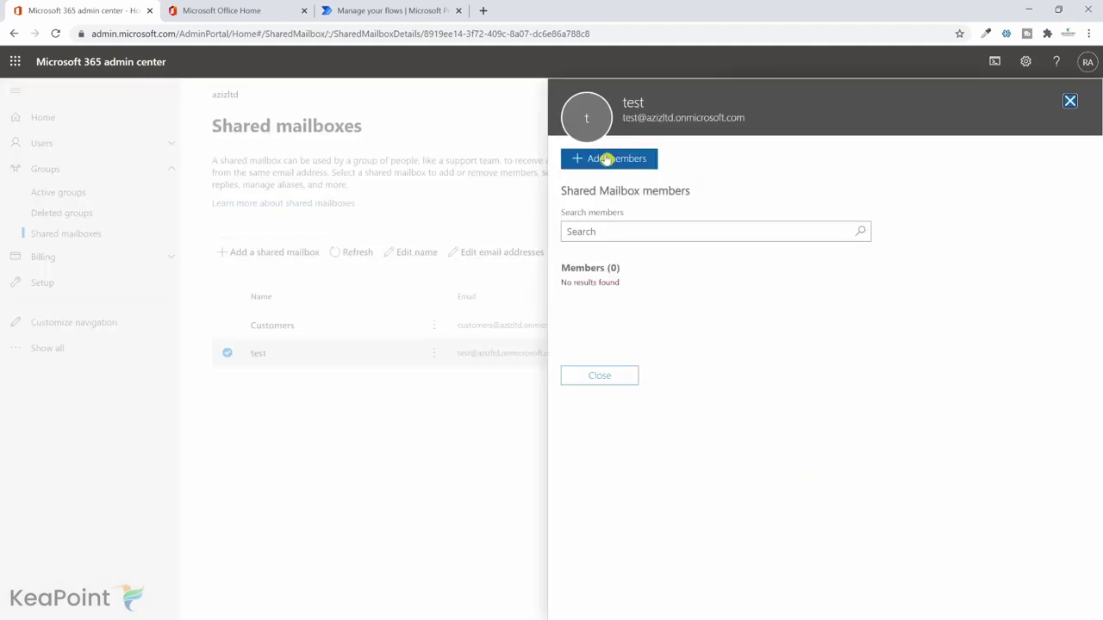
{"action": "left_click", "coordinate": [607, 160]}
{"action": "left_click", "coordinate": [569, 288]}
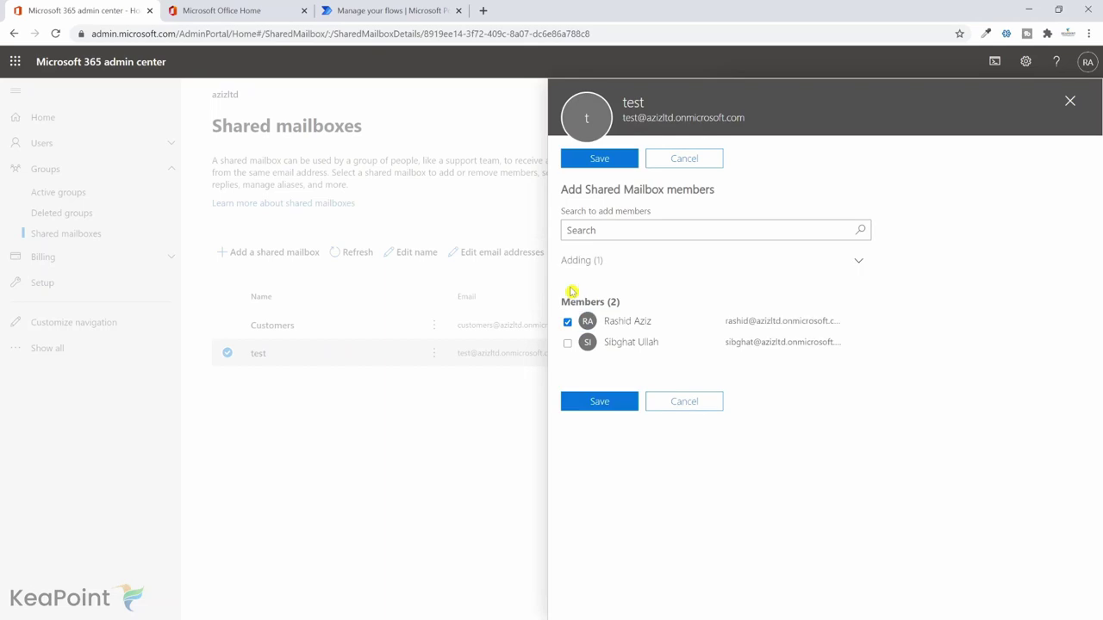
{"action": "left_click", "coordinate": [606, 403]}
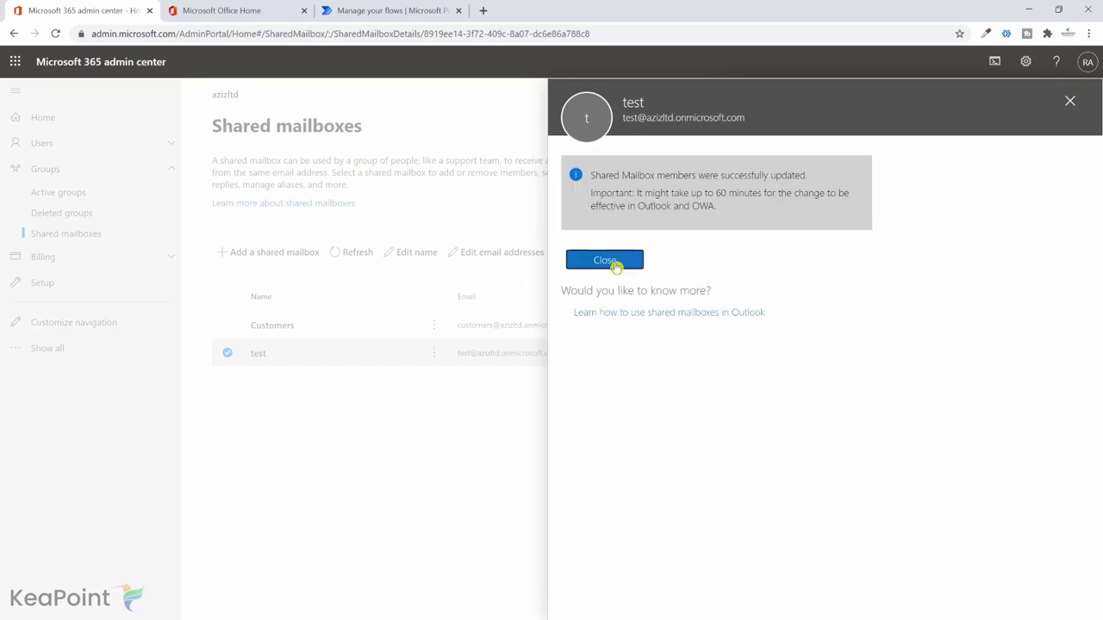
{"action": "left_click", "coordinate": [615, 265]}
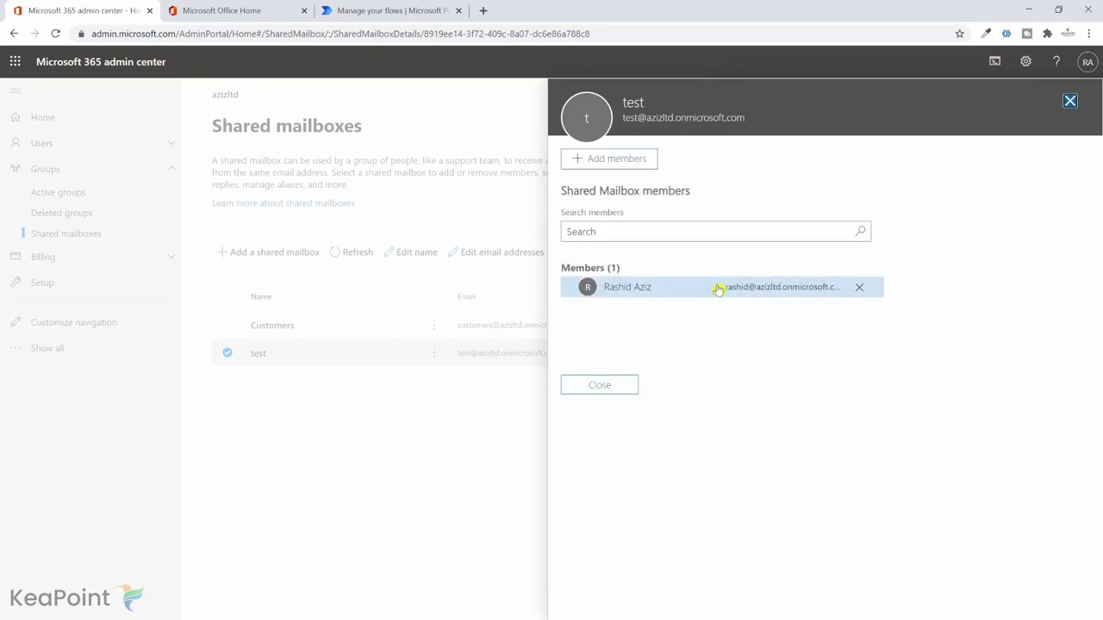
{"action": "left_click", "coordinate": [611, 387]}
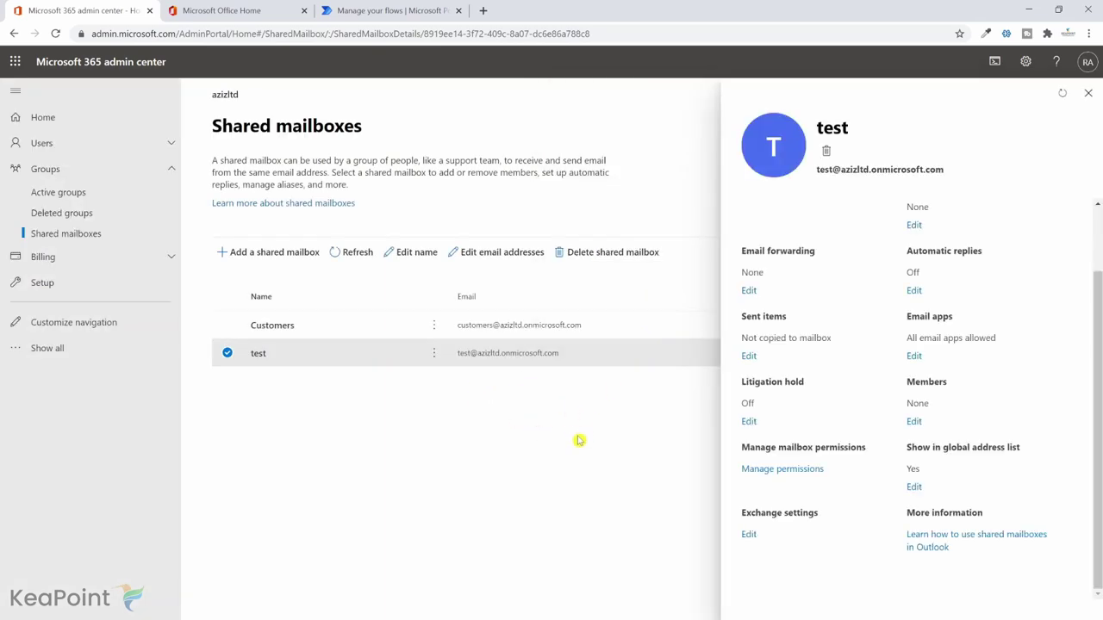
{"action": "left_click", "coordinate": [578, 438]}
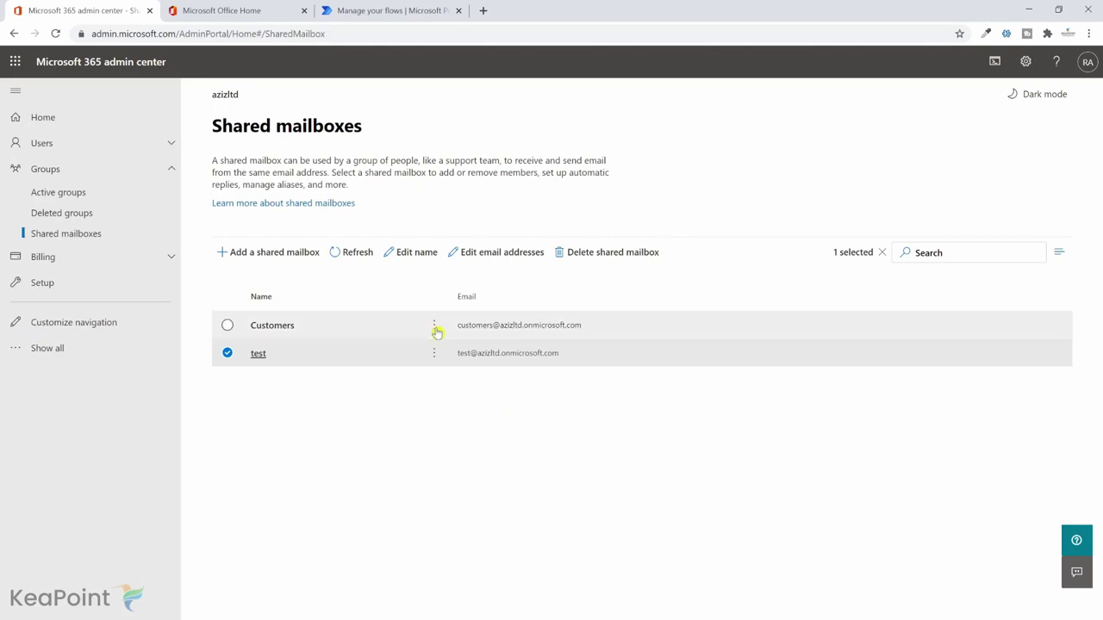
Switch to SharePoint from Office Home and open the site contents of the KeaPoint Training site
{"action": "left_click", "coordinate": [285, 11]}
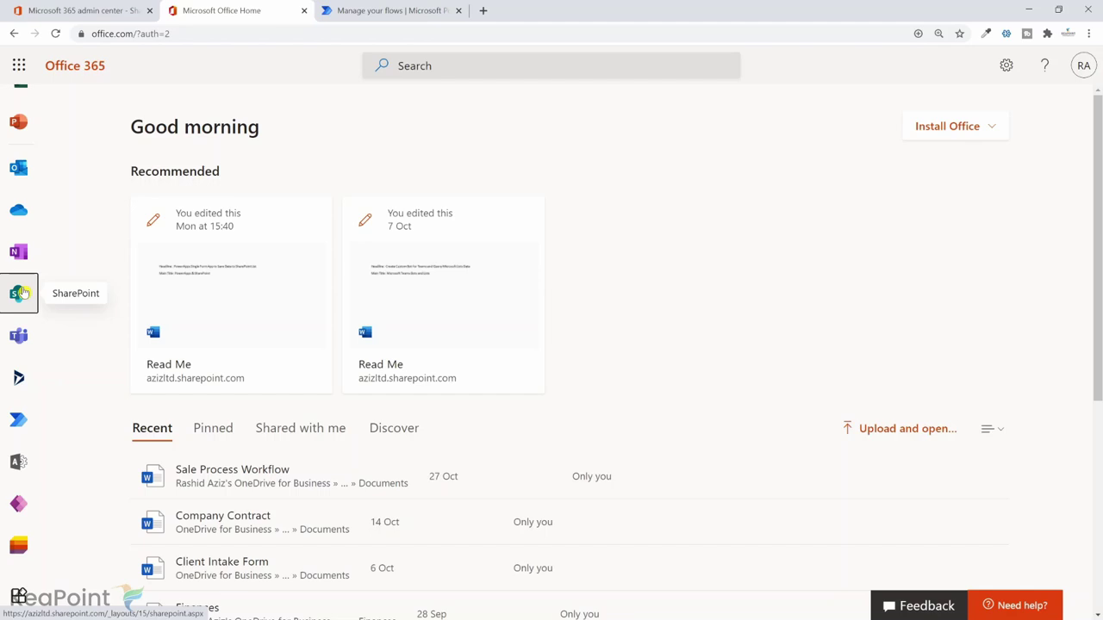
{"action": "left_click", "coordinate": [21, 293]}
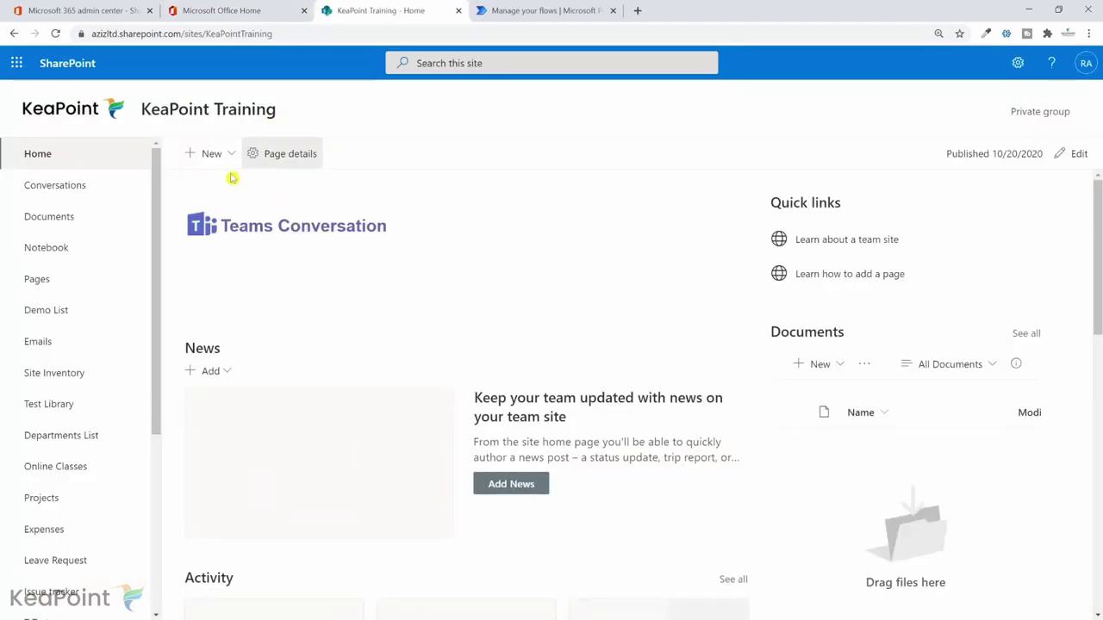
{"action": "left_click", "coordinate": [1015, 64]}
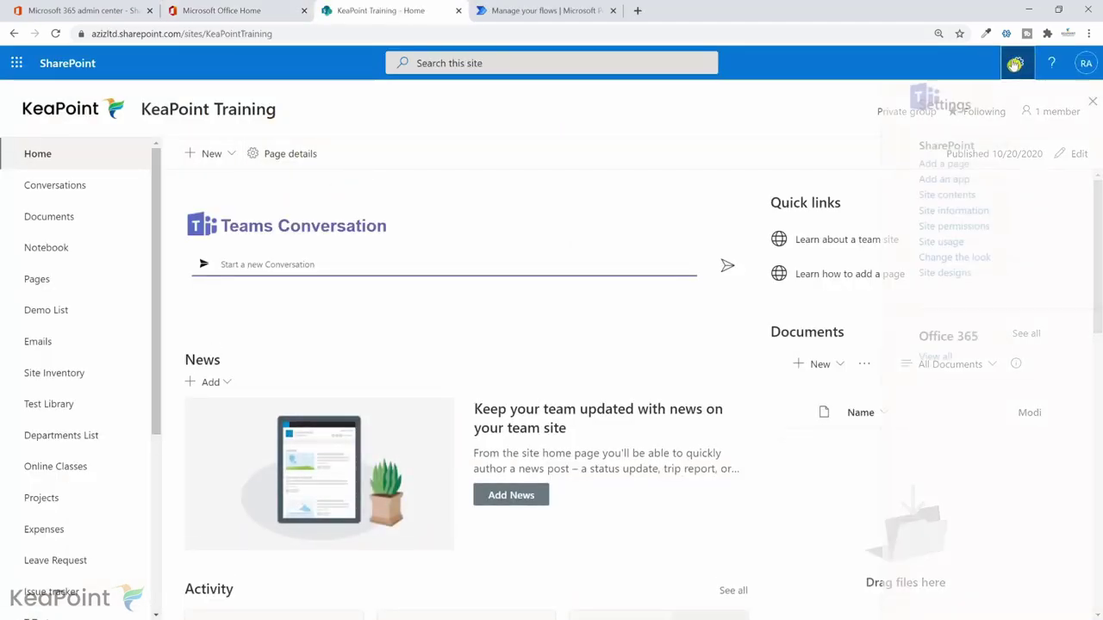
{"action": "left_click", "coordinate": [937, 195]}
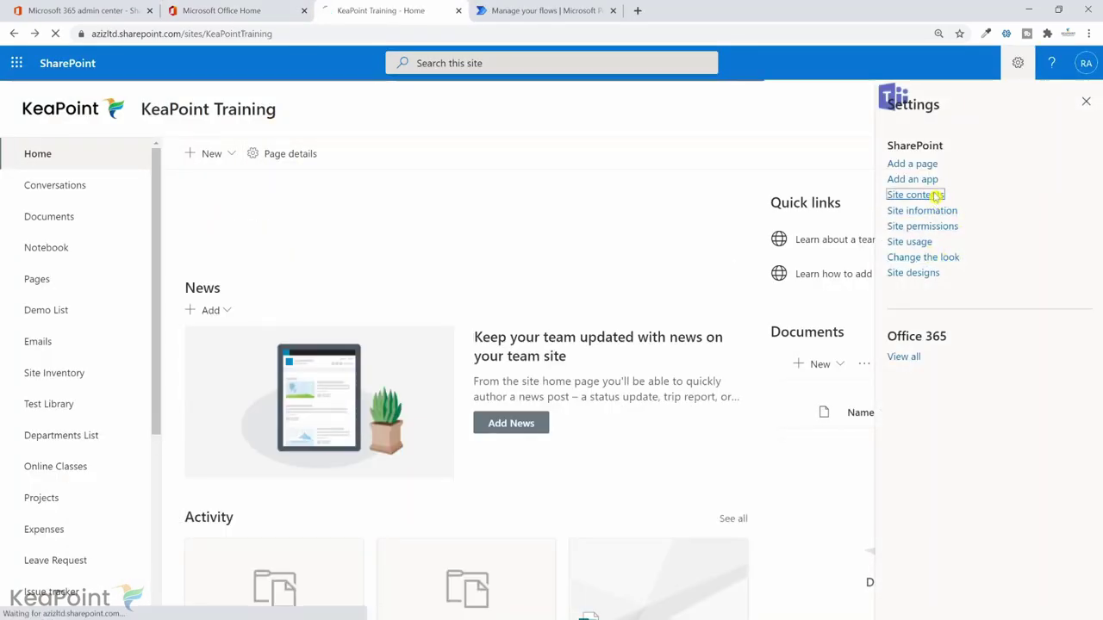
Create a document library named "Incoming Email" on the KeaPoint Training site
{"action": "left_click", "coordinate": [214, 154]}
{"action": "left_click", "coordinate": [245, 234]}
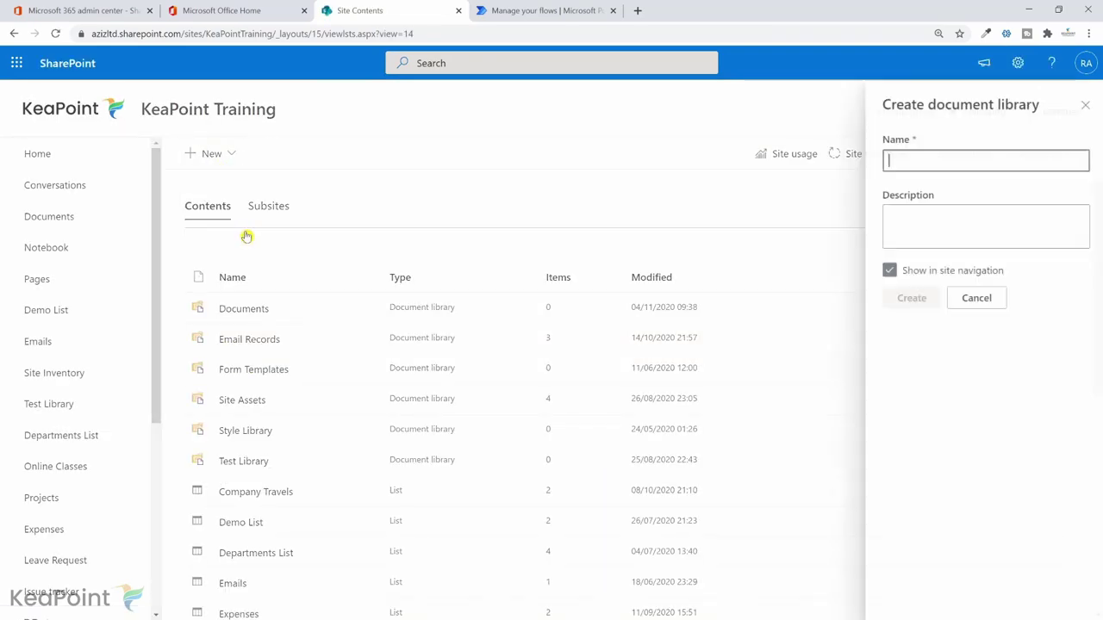
{"action": "type", "text": "Incoming Email"}
{"action": "left_click", "coordinate": [907, 299]}
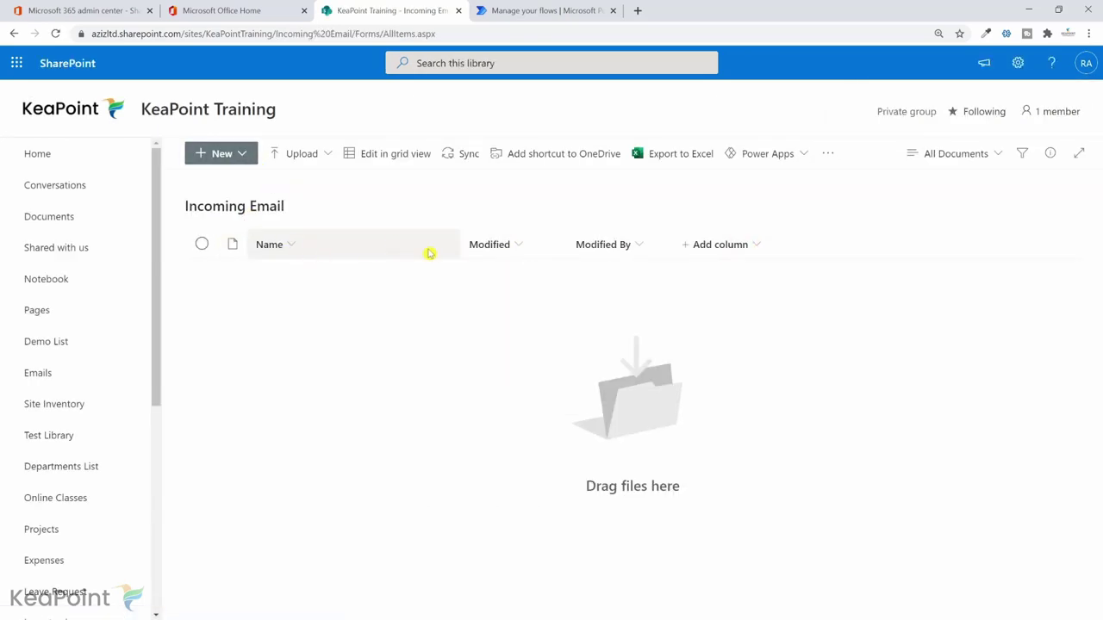
Add a single line of text column named "From Address" to the Incoming Email library
{"action": "left_click", "coordinate": [739, 246]}
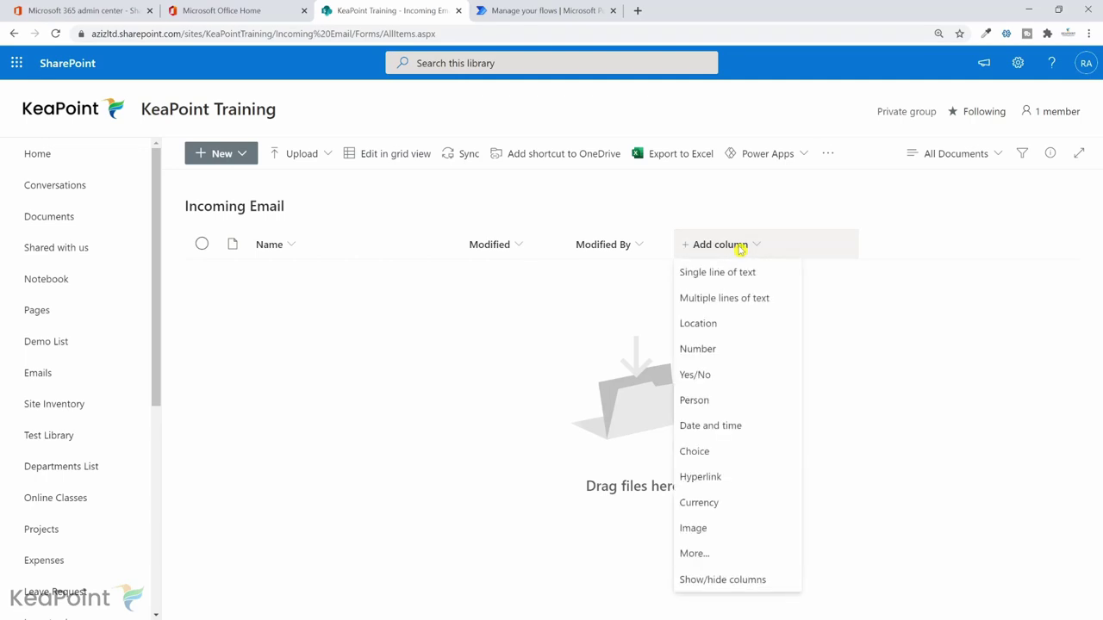
{"action": "left_click", "coordinate": [756, 272]}
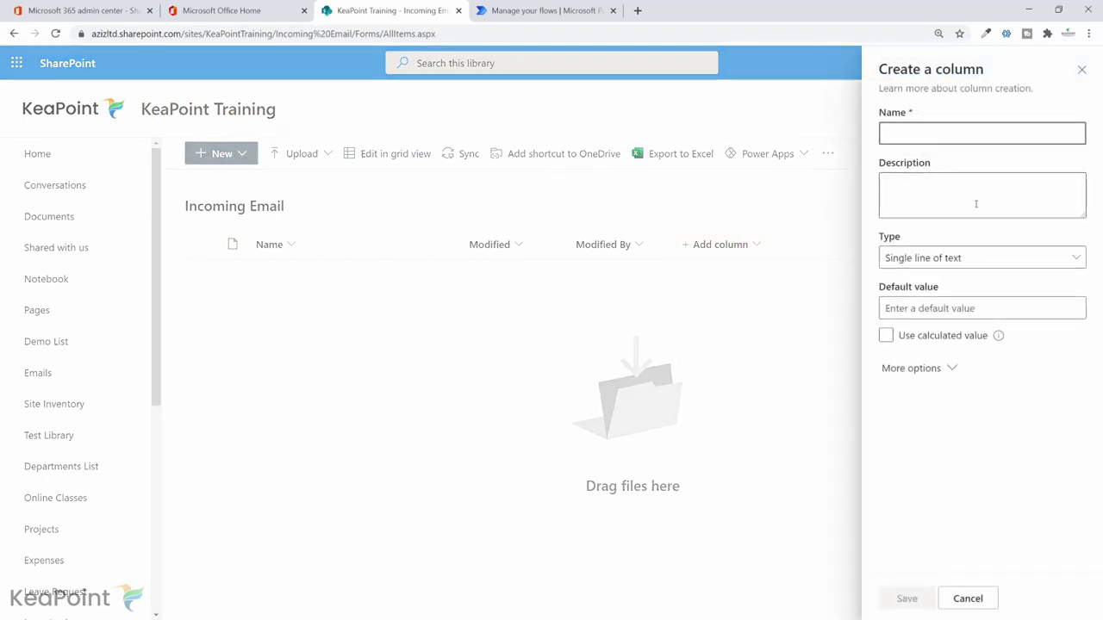
{"action": "left_click", "coordinate": [968, 138]}
{"action": "type", "text": "From Address"}
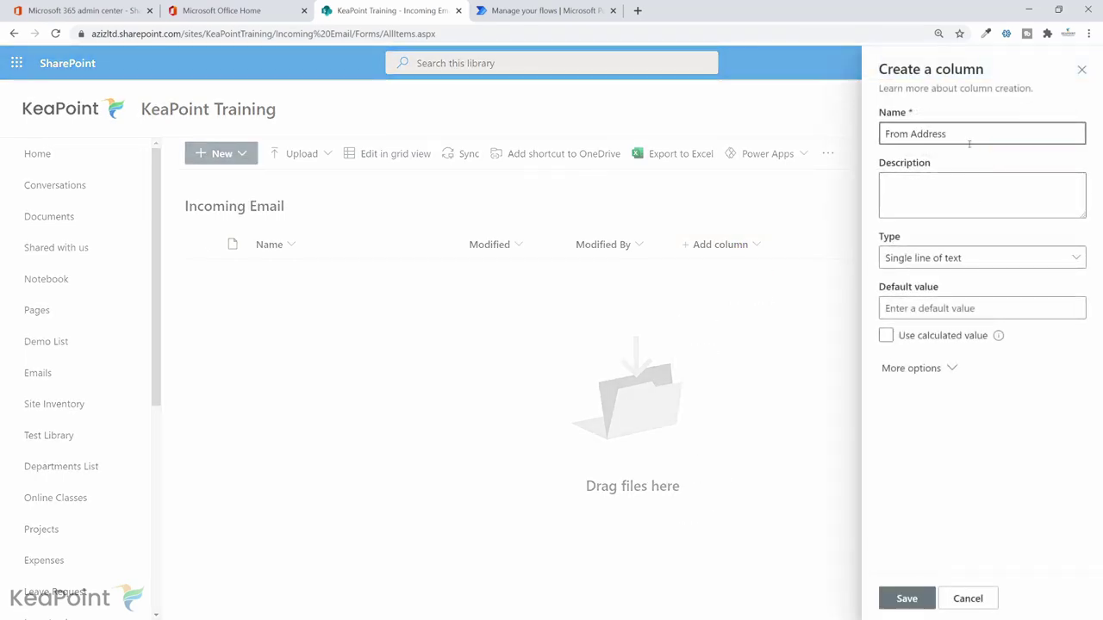
{"action": "left_click", "coordinate": [904, 597]}
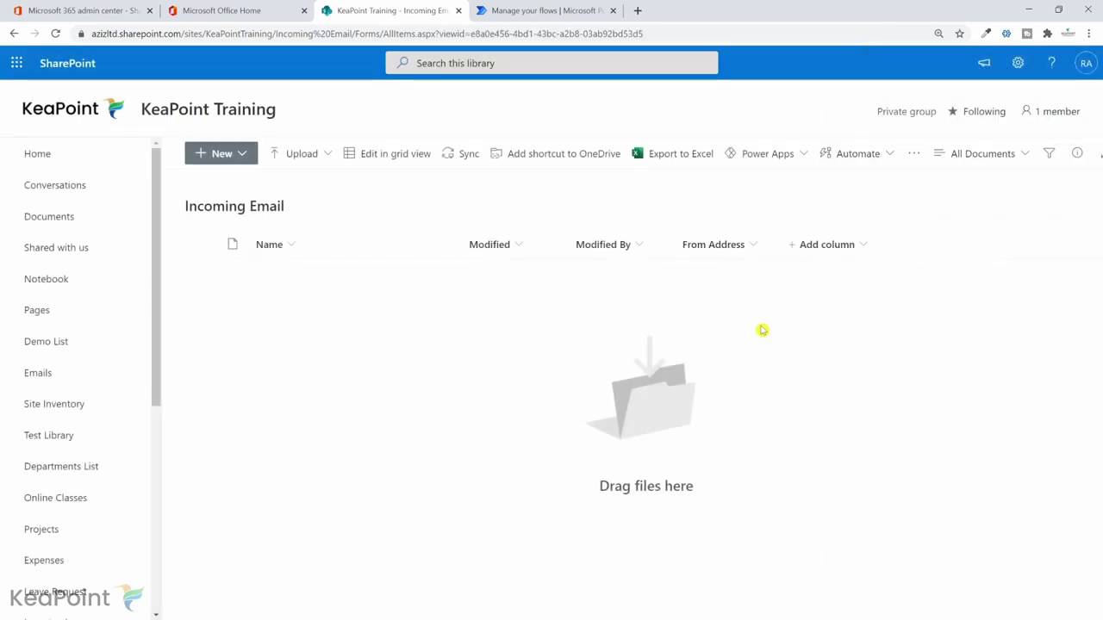
Add a "Date Received" column of type Date and time to the Incoming Email library
{"action": "left_click", "coordinate": [859, 247]}
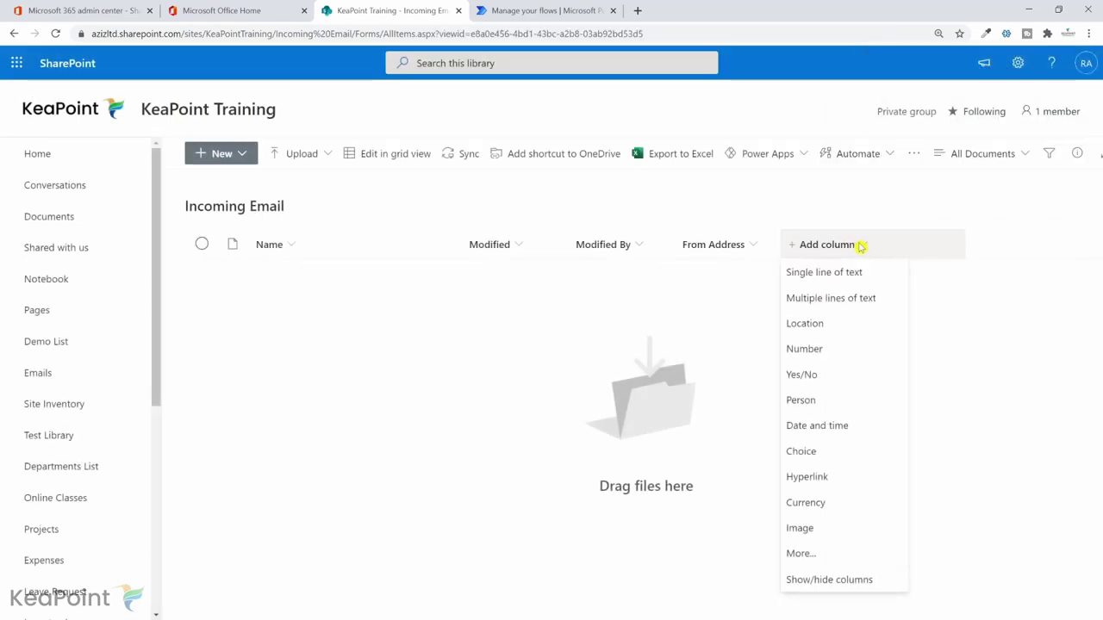
{"action": "left_click", "coordinate": [849, 279]}
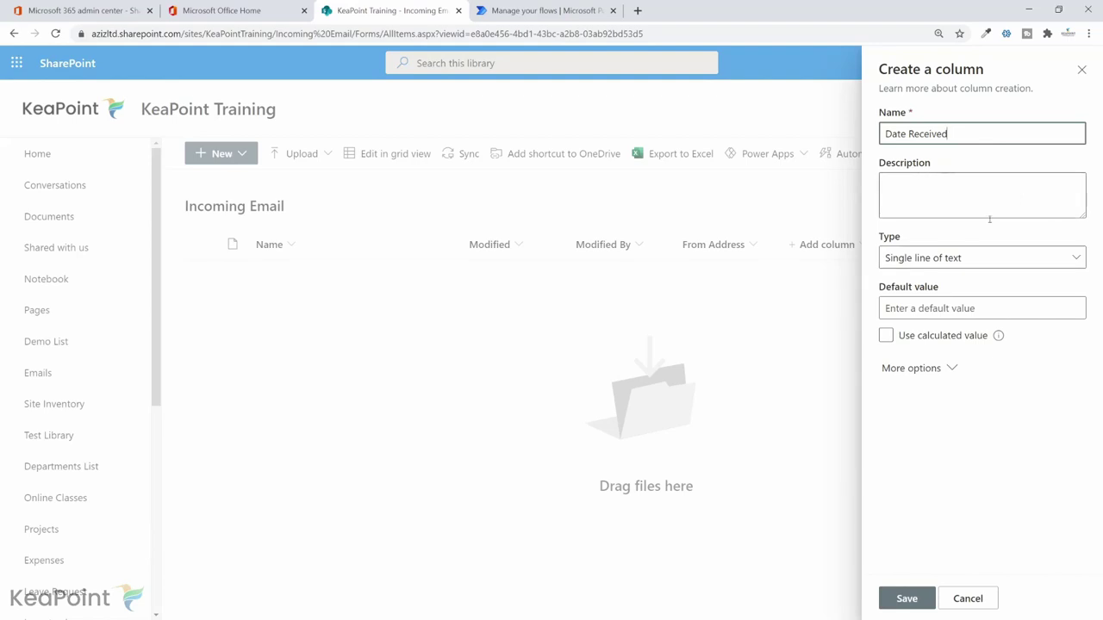
{"action": "left_click", "coordinate": [1019, 261]}
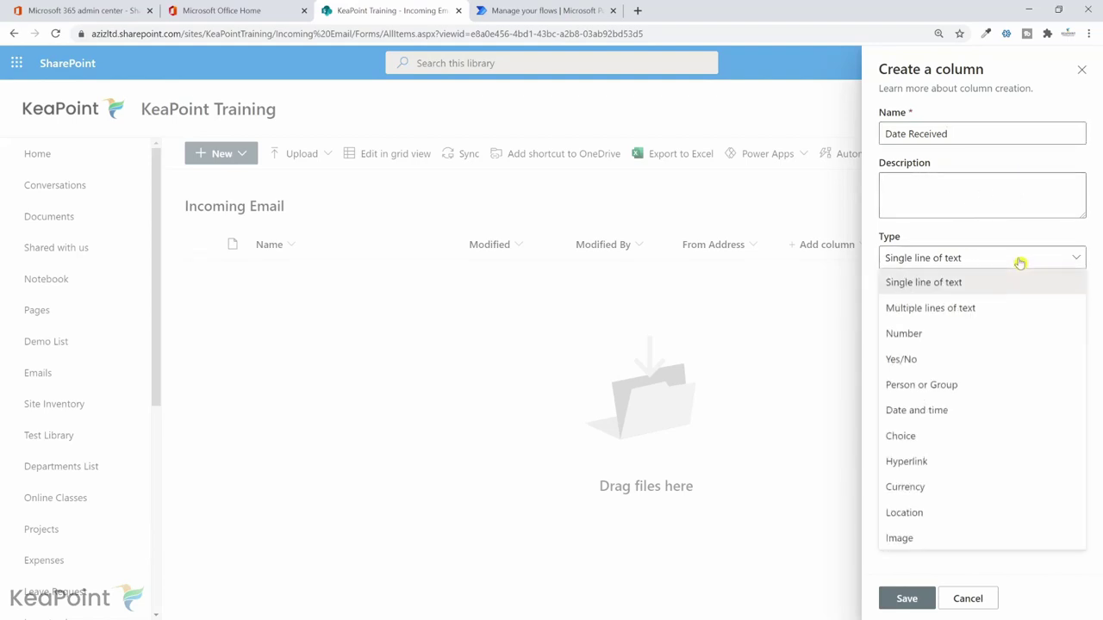
{"action": "left_click", "coordinate": [938, 412]}
{"action": "left_click", "coordinate": [915, 606]}
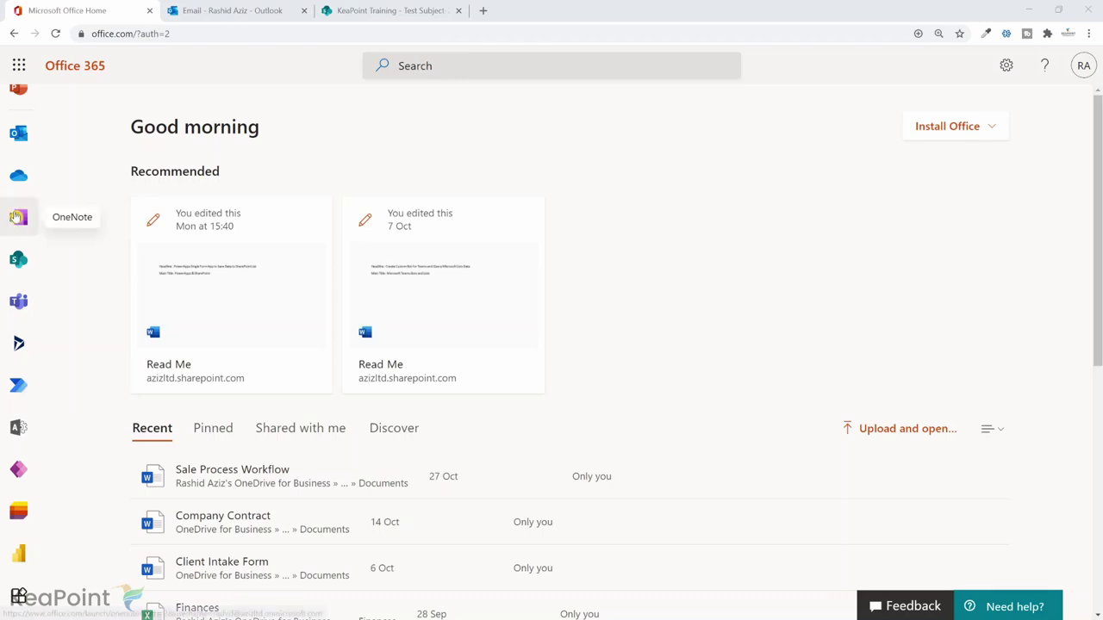
Switch to Power Automate and create an automated flow named "Test Email" triggered when a new email arrives in a shared mailbox
{"action": "left_click", "coordinate": [17, 390]}
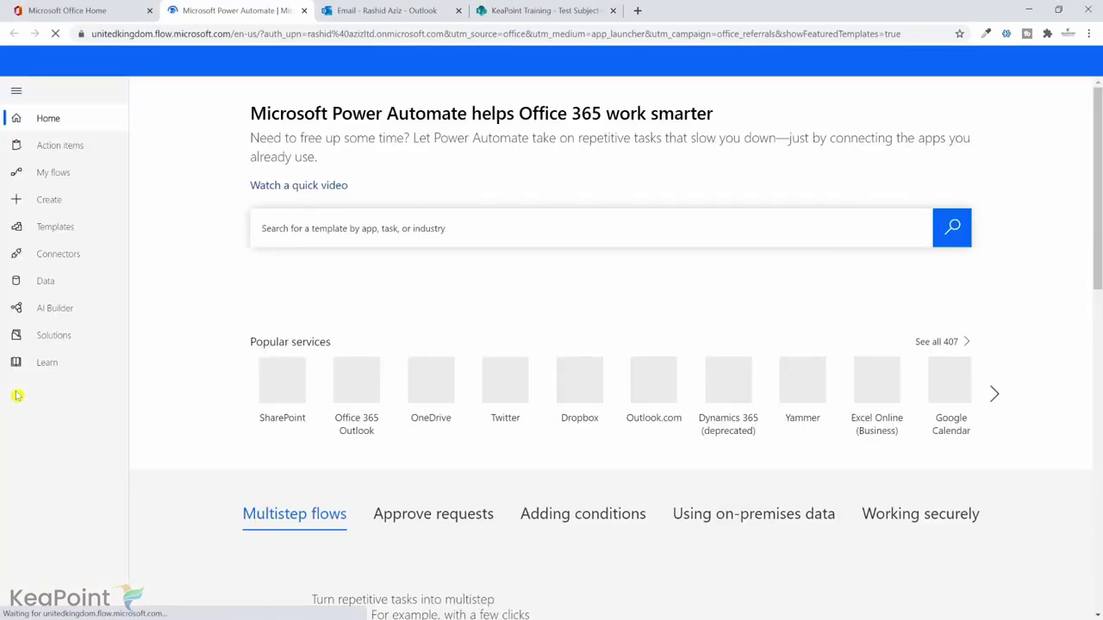
{"action": "left_click", "coordinate": [51, 201]}
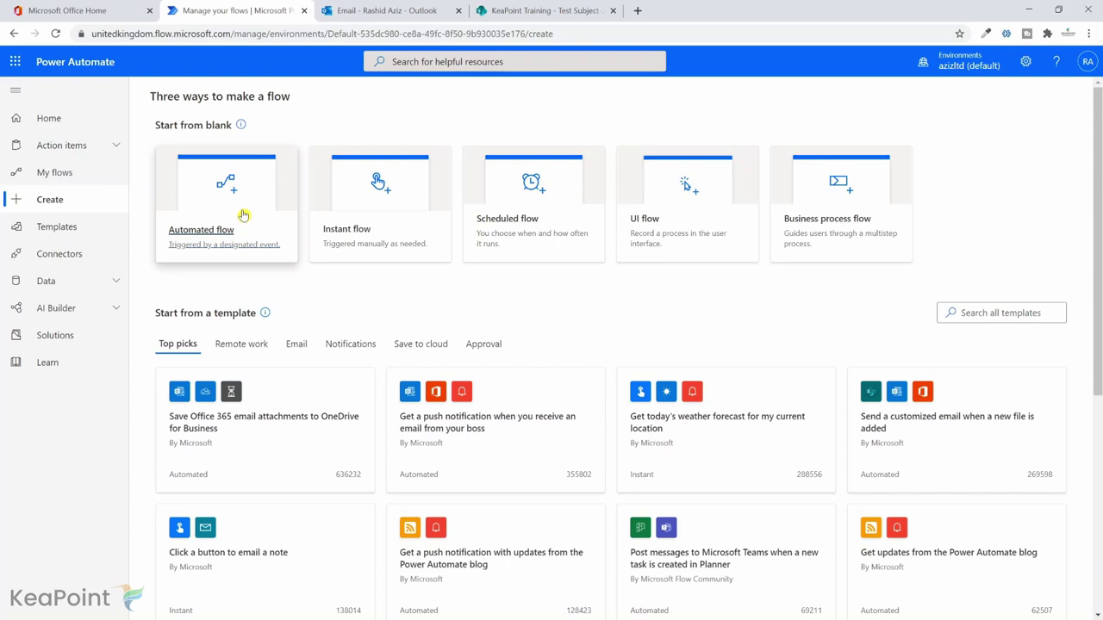
{"action": "left_click", "coordinate": [244, 216]}
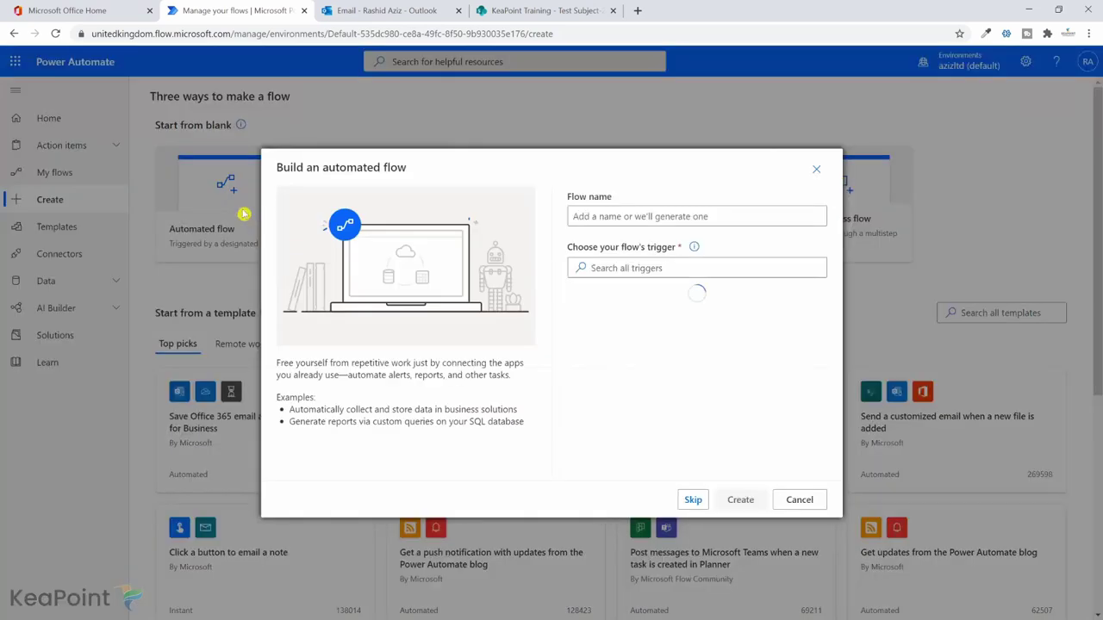
{"action": "left_click", "coordinate": [794, 214]}
{"action": "type", "text": "Test Email"}
{"action": "left_click", "coordinate": [682, 268]}
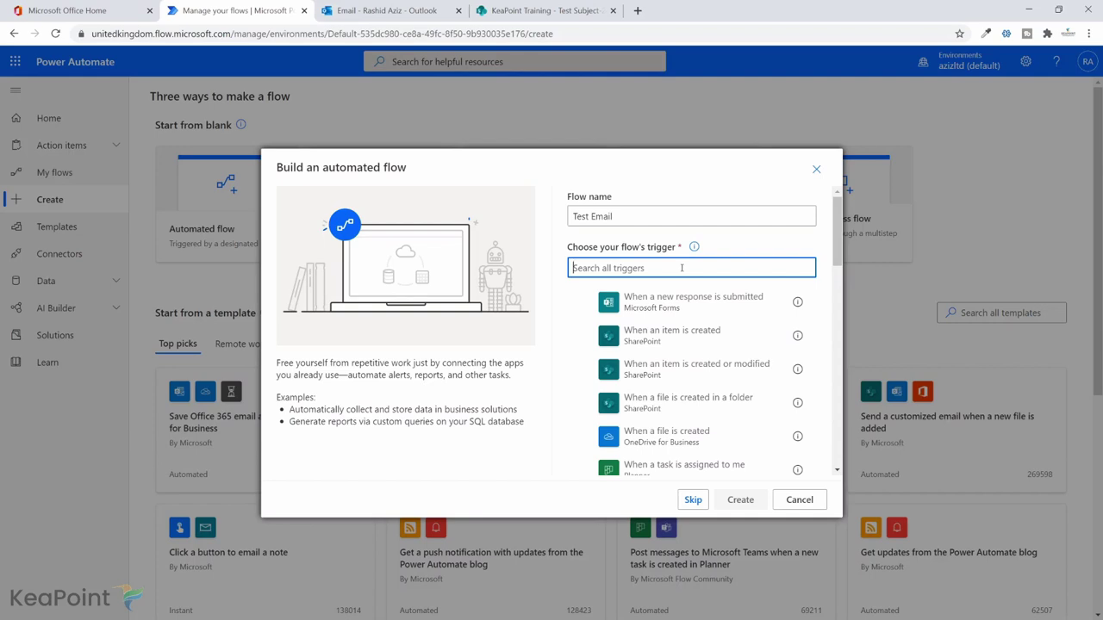
{"action": "type", "text": "mailbox"}
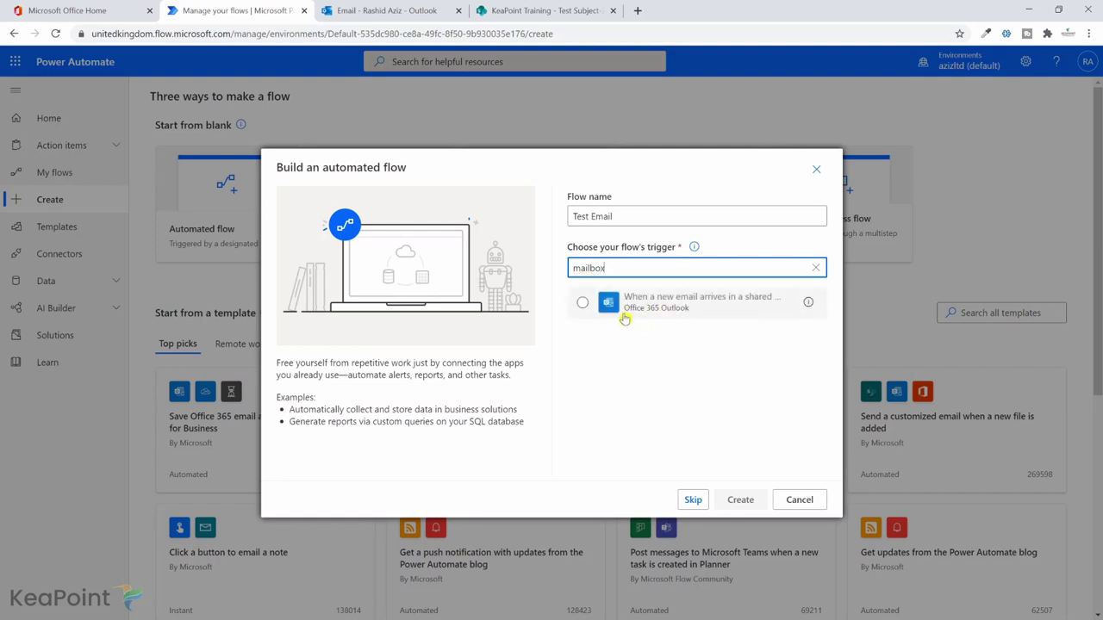
{"action": "left_click", "coordinate": [727, 303]}
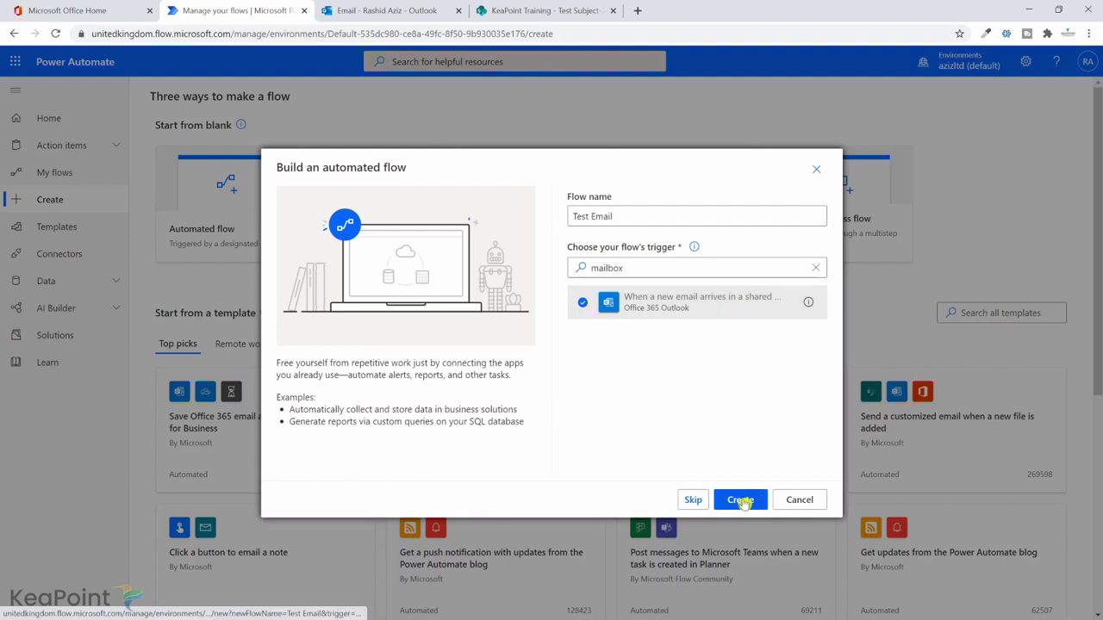
{"action": "left_click", "coordinate": [741, 500]}
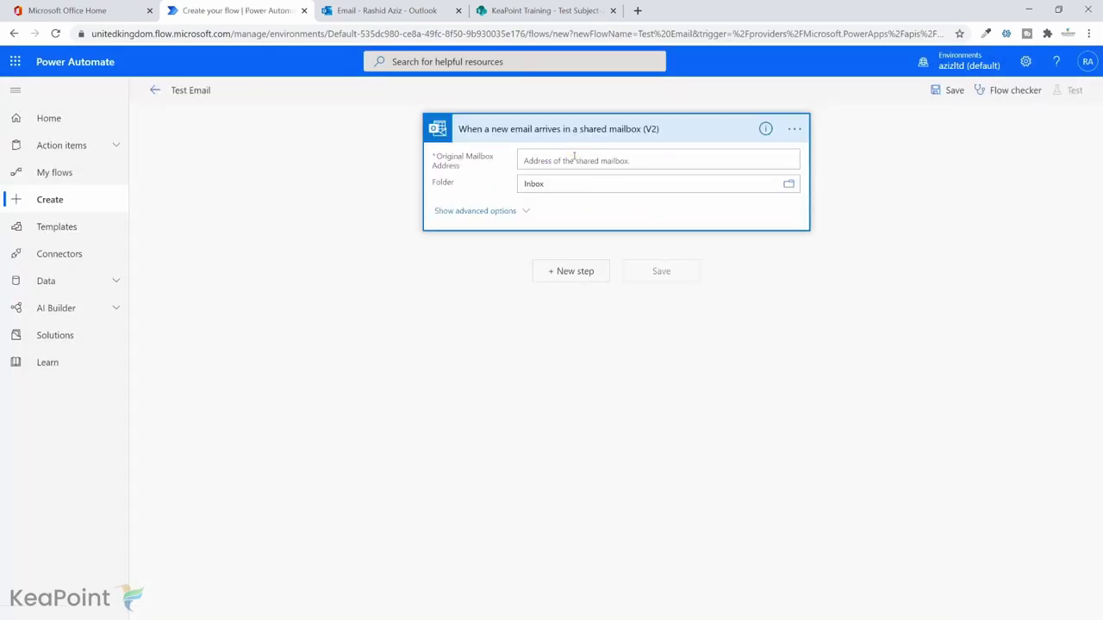
Configure the shared mailbox trigger with the "test" mailbox as the original mailbox address and Include Attachments set to Yes
{"action": "left_click", "coordinate": [574, 158]}
{"action": "type", "text": "test"}
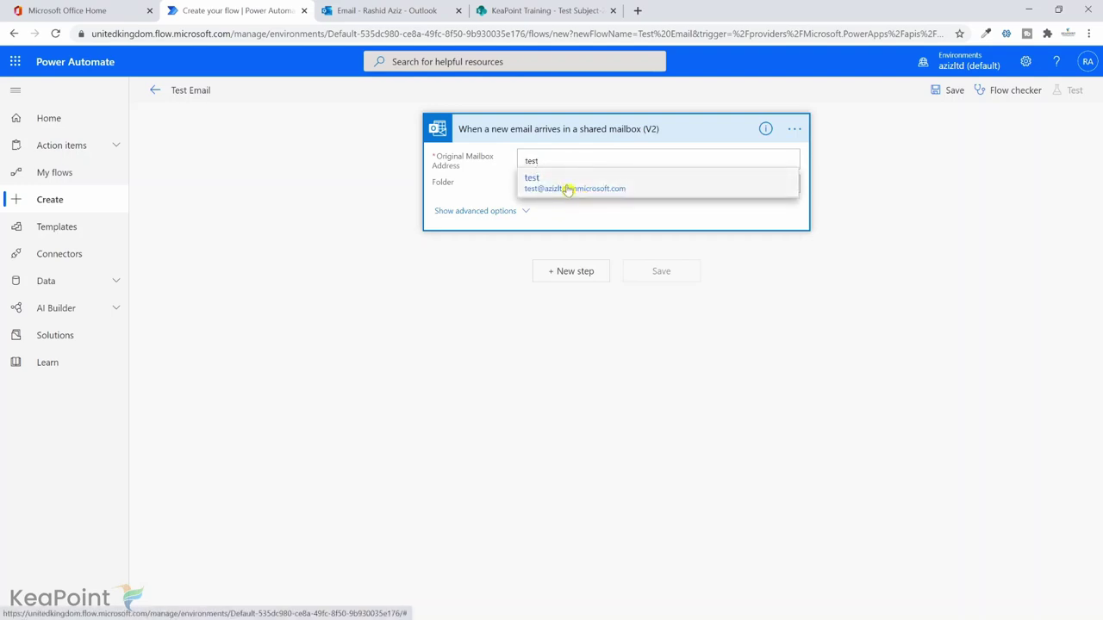
{"action": "left_click", "coordinate": [566, 188]}
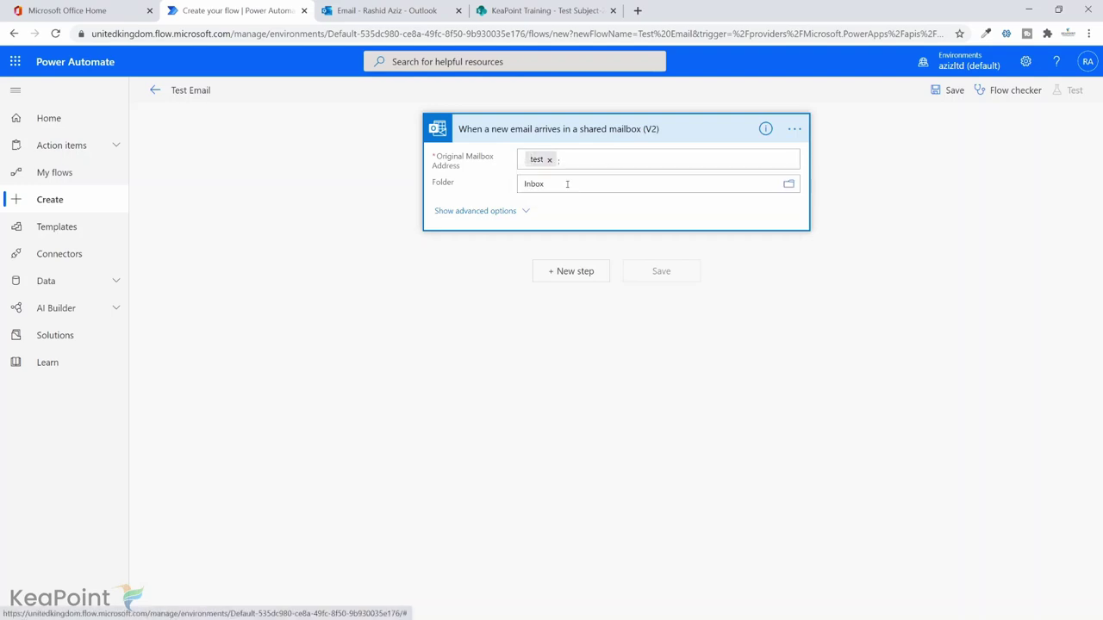
{"action": "left_click", "coordinate": [482, 212]}
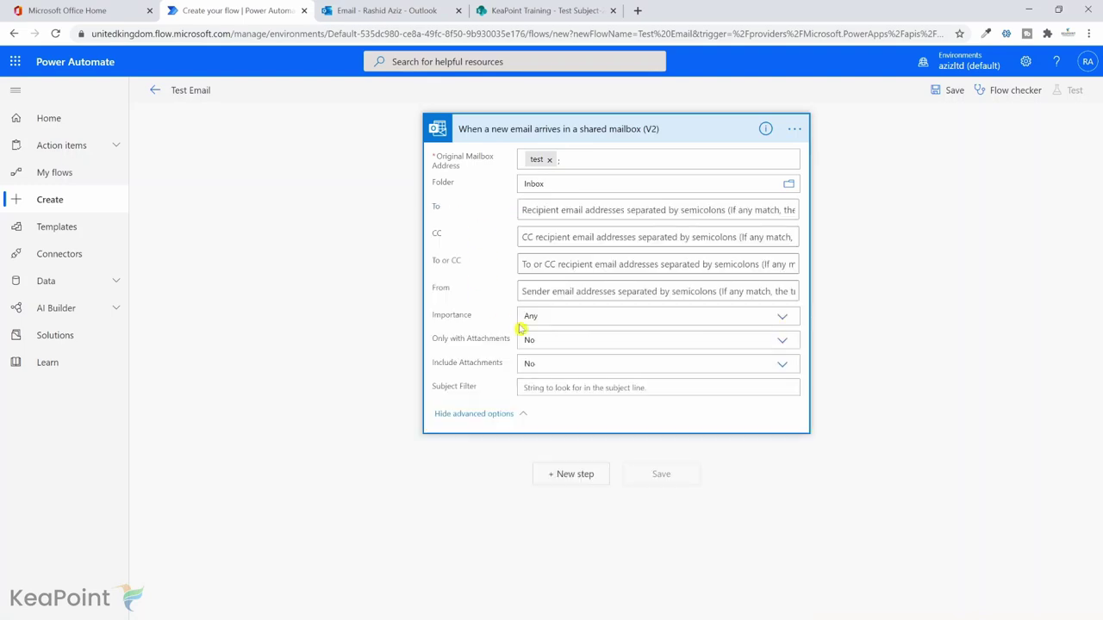
{"action": "left_click", "coordinate": [778, 364]}
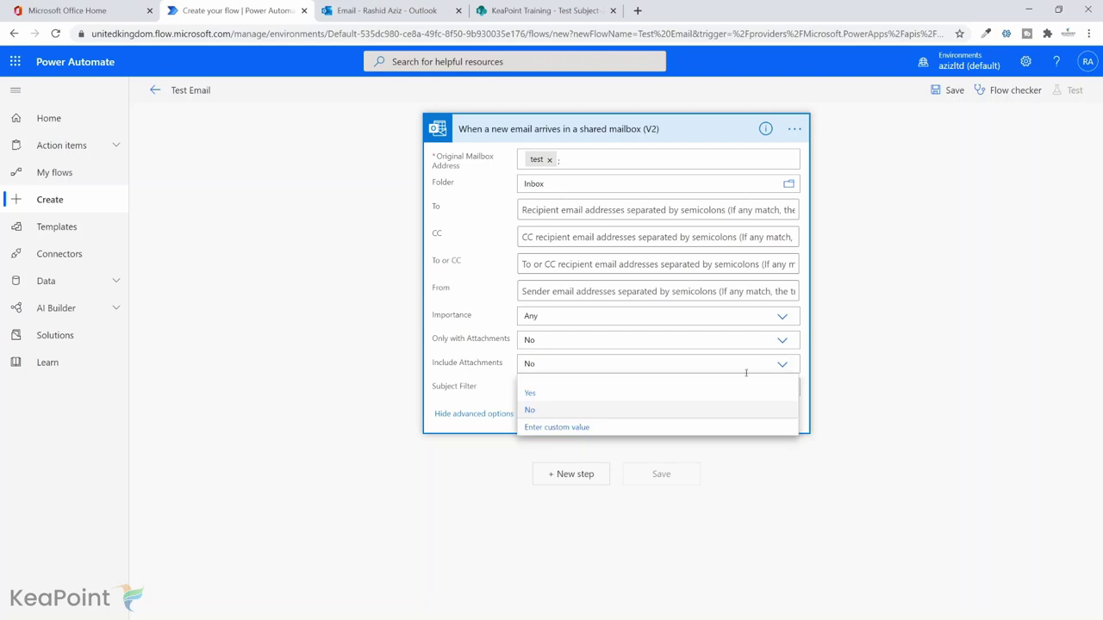
{"action": "left_click", "coordinate": [552, 391]}
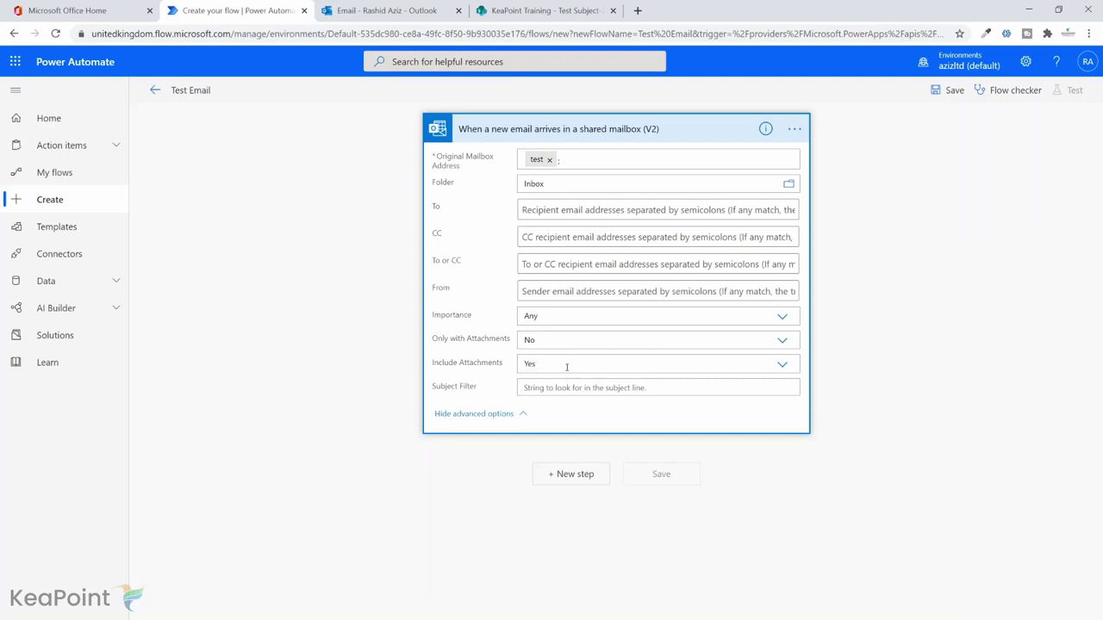
Add an Export email (V2) action that takes the trigger's Message Id as its message ID
{"action": "left_click", "coordinate": [573, 473]}
{"action": "type", "text": "e"}
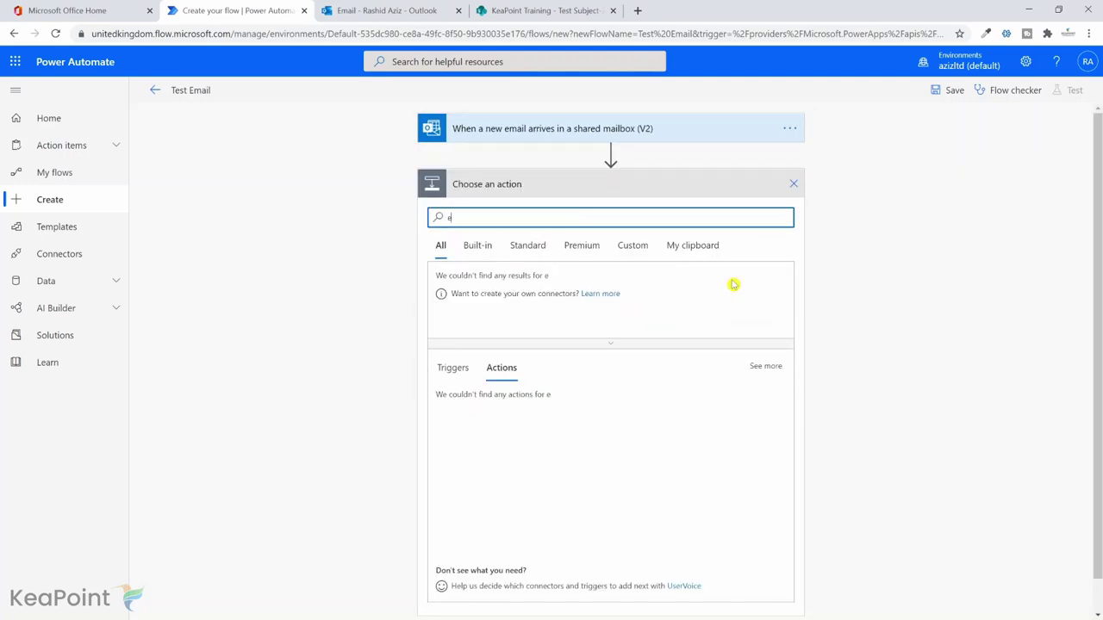
{"action": "type", "text": "xport"}
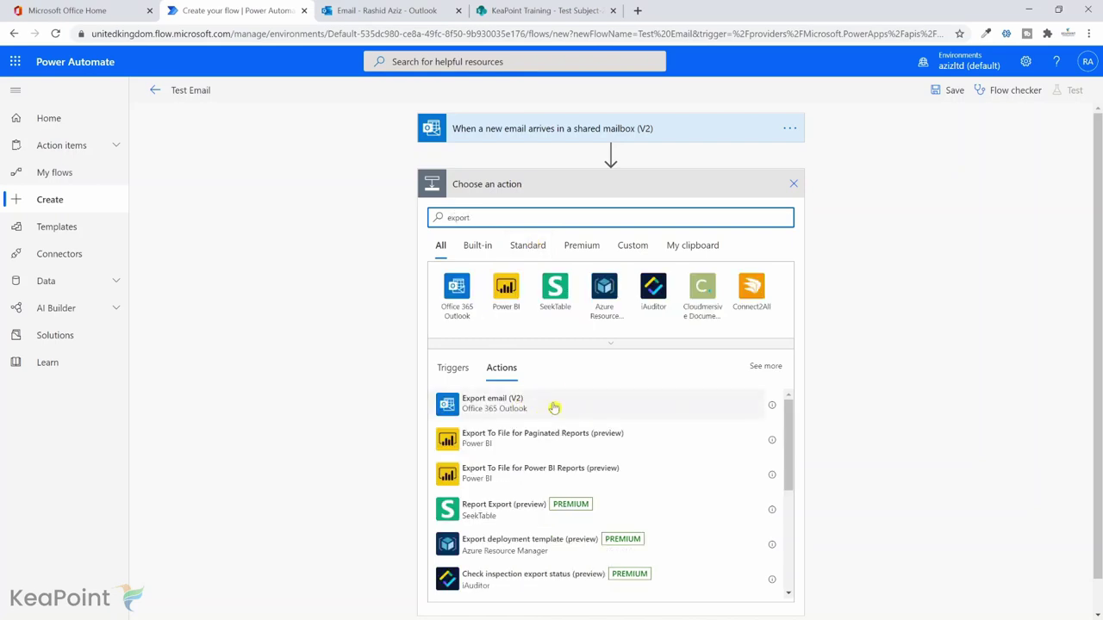
{"action": "left_click", "coordinate": [554, 408]}
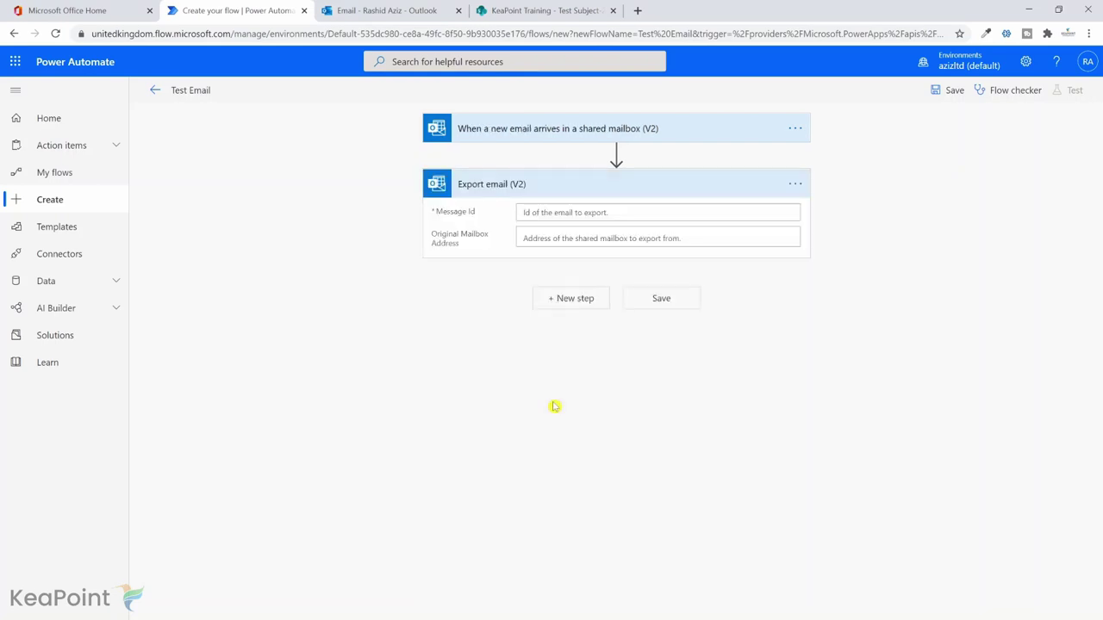
{"action": "scroll", "coordinate": [930, 465], "scroll_direction": "down", "scroll_amount": 3}
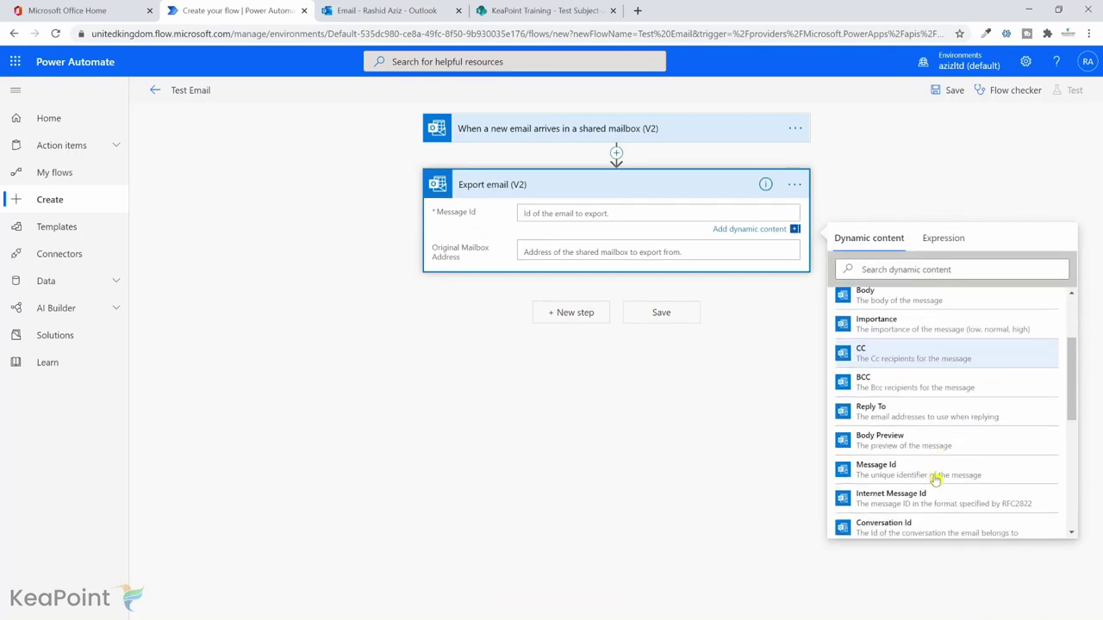
{"action": "left_click", "coordinate": [896, 396]}
{"action": "left_click", "coordinate": [663, 362]}
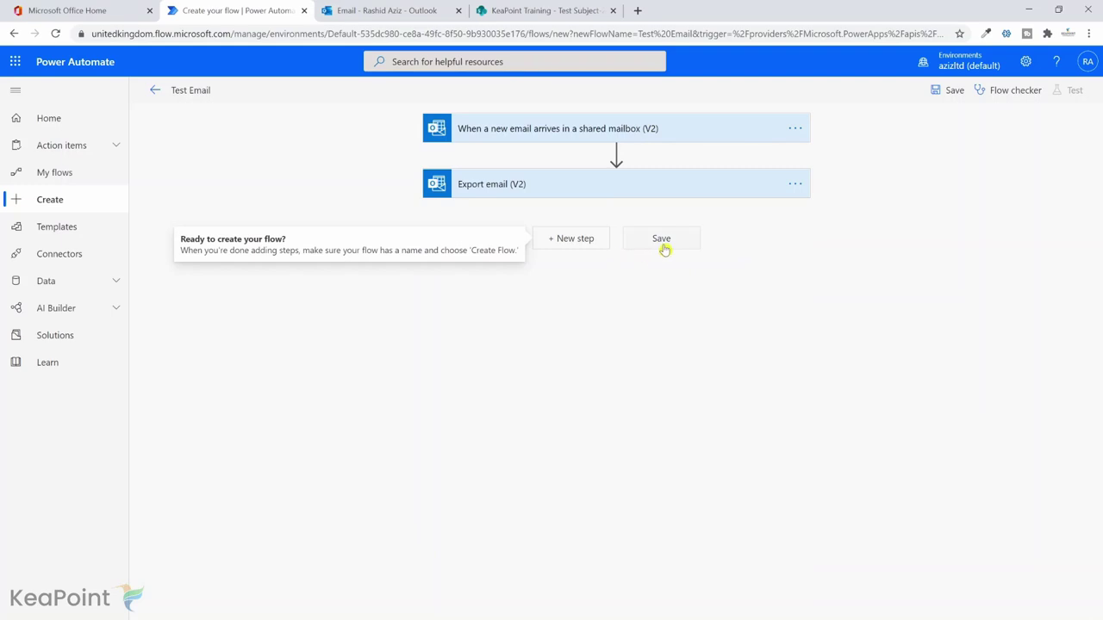
Add a Create file action for /Incoming Email on KeaPoint Training, named from Subject, Received Time and ".eml", with the exported email's body as file content
{"action": "left_click", "coordinate": [572, 239]}
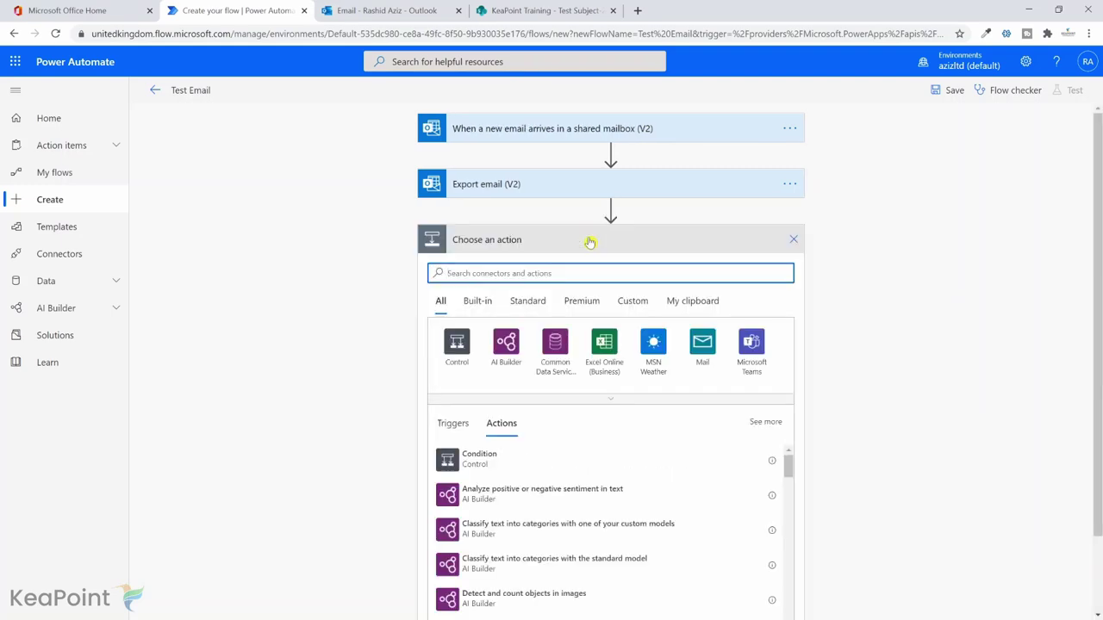
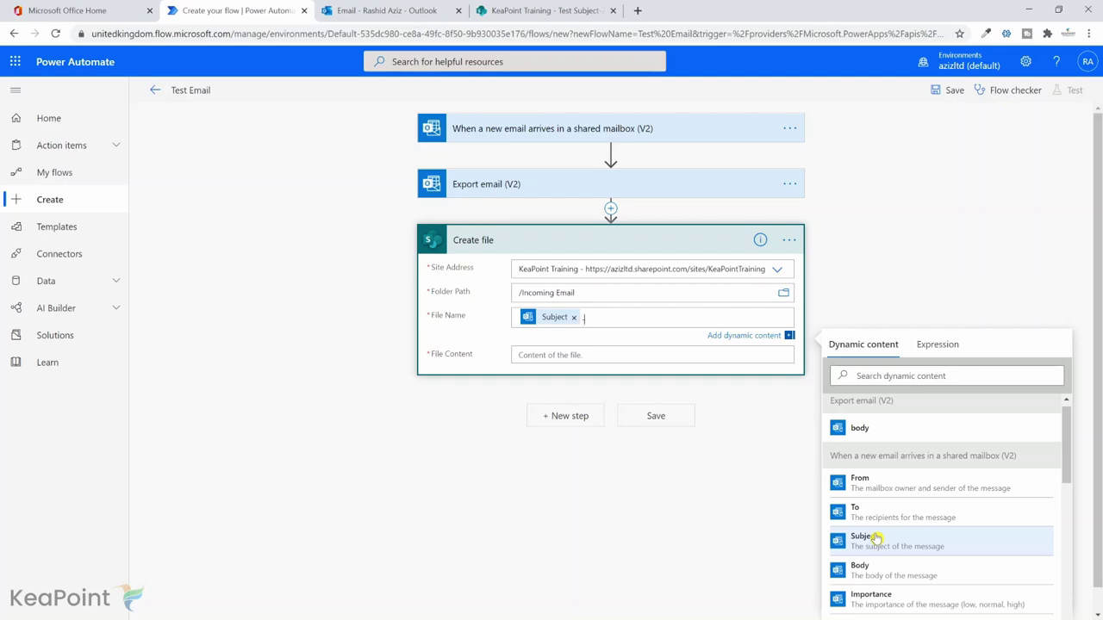
{"action": "scroll", "coordinate": [874, 534], "scroll_direction": "down", "scroll_amount": 5}
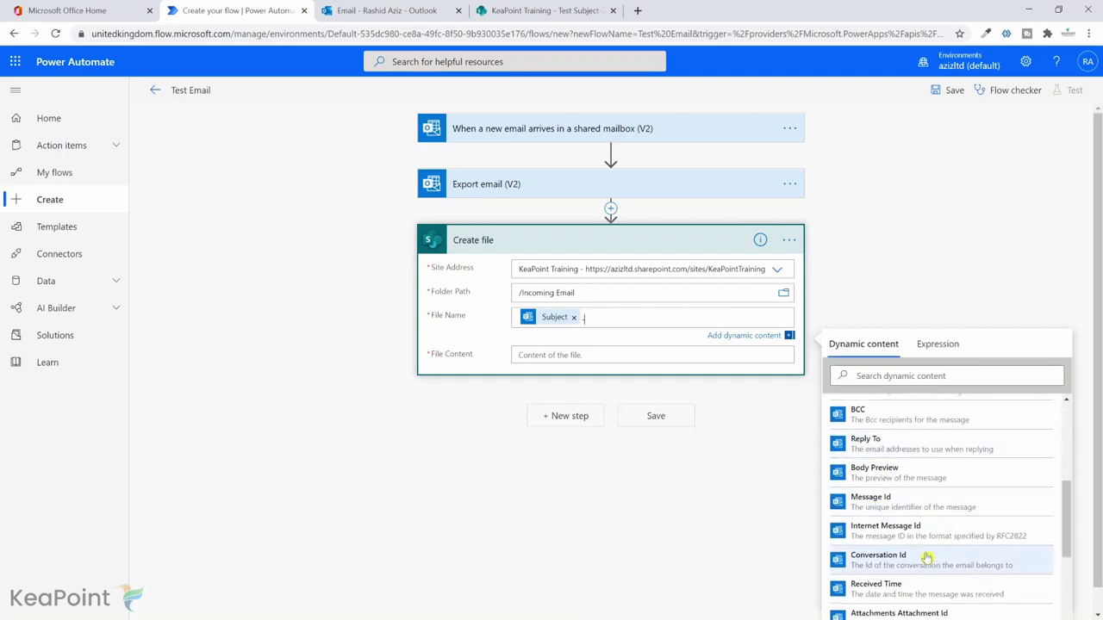
{"action": "scroll", "coordinate": [928, 560], "scroll_direction": "down", "scroll_amount": 3}
{"action": "left_click", "coordinate": [904, 467]}
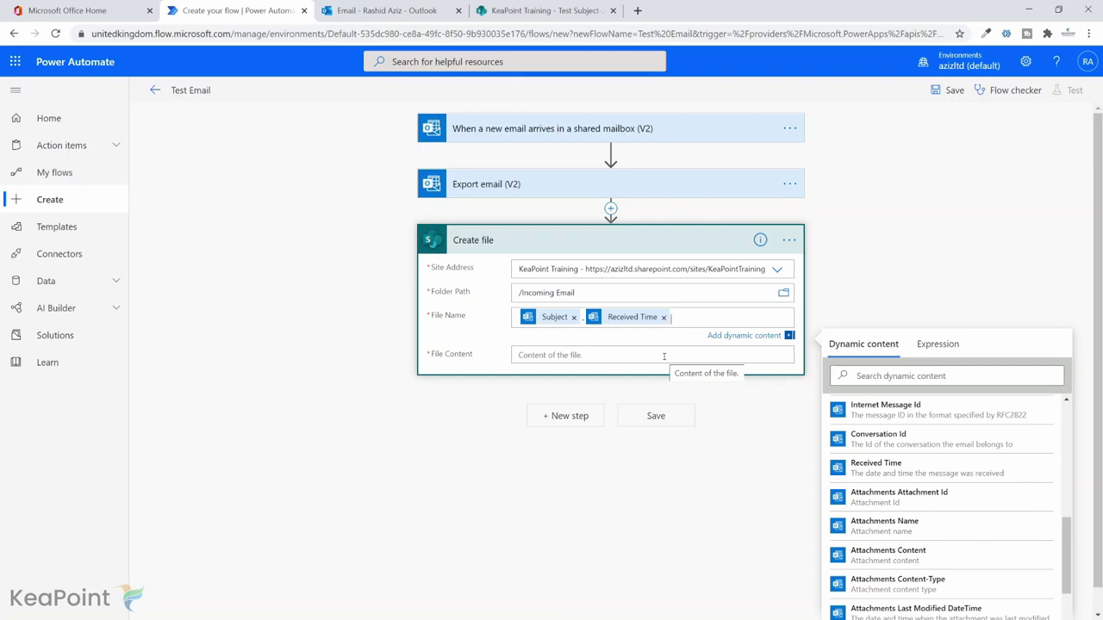
{"action": "type", "text": ".eml"}
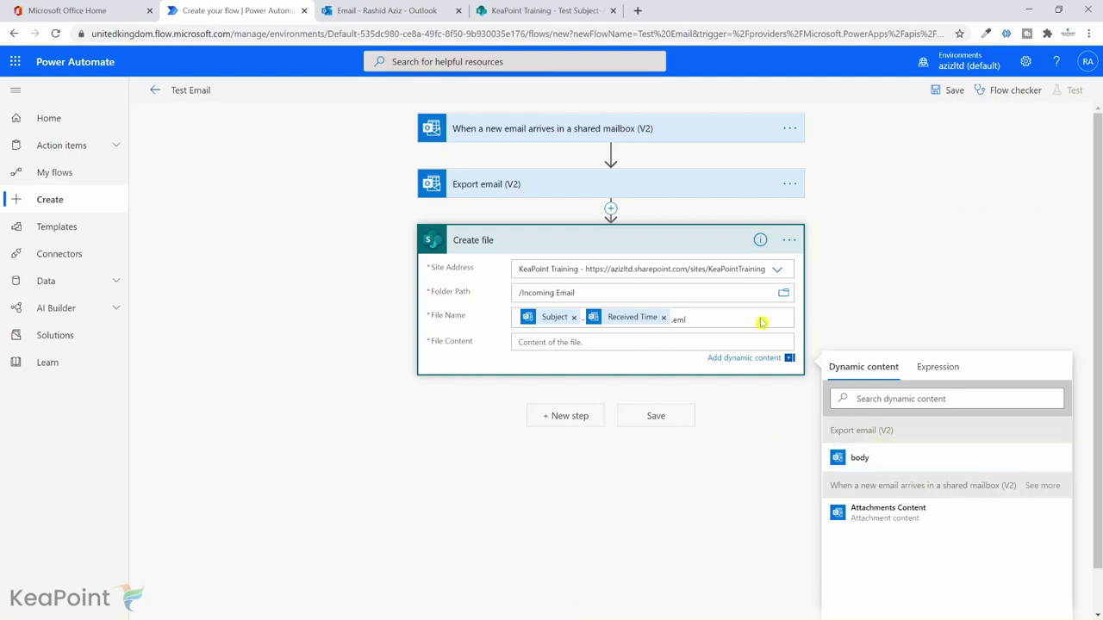
{"action": "left_click", "coordinate": [883, 461]}
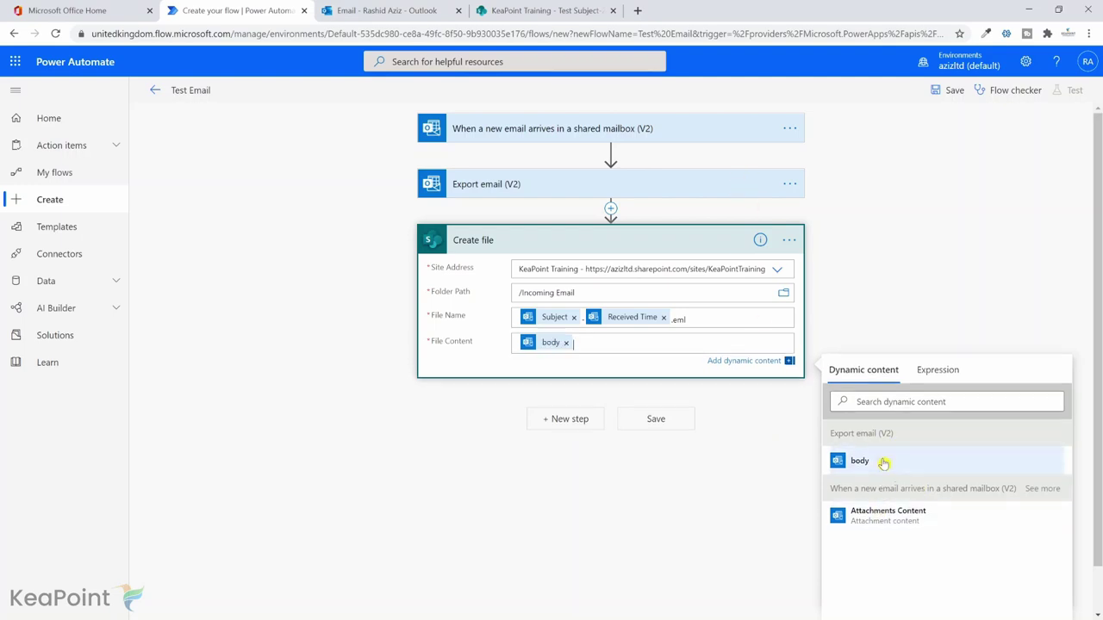
Reopen the Create file action and re-enter the ".eml" extension after Received Time in the file name
{"action": "left_click", "coordinate": [634, 239]}
{"action": "left_click", "coordinate": [634, 239]}
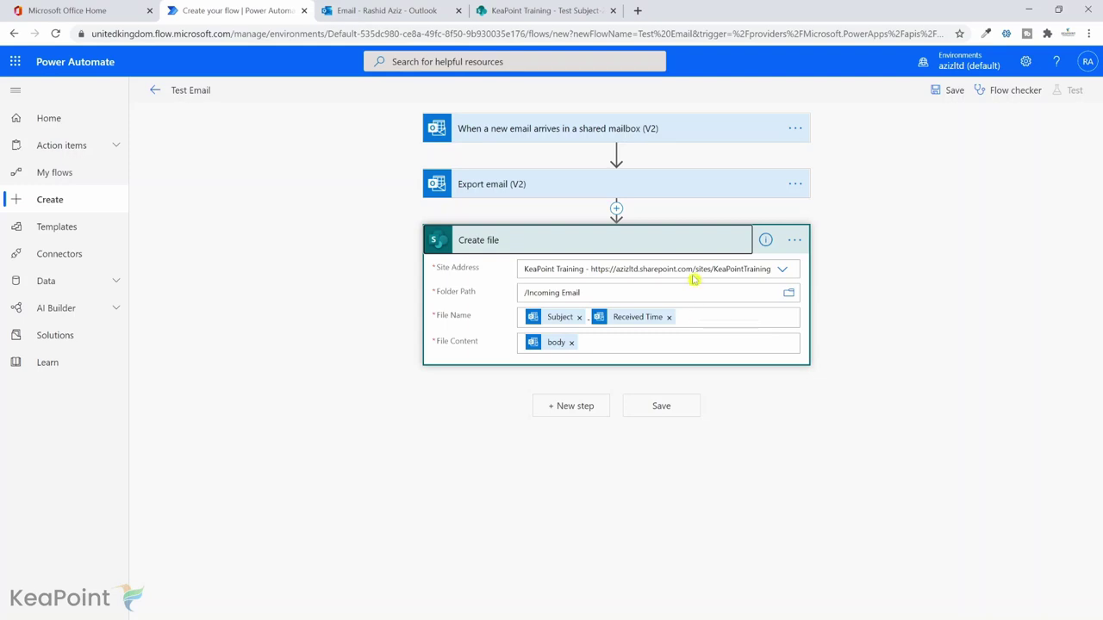
{"action": "left_click", "coordinate": [693, 312]}
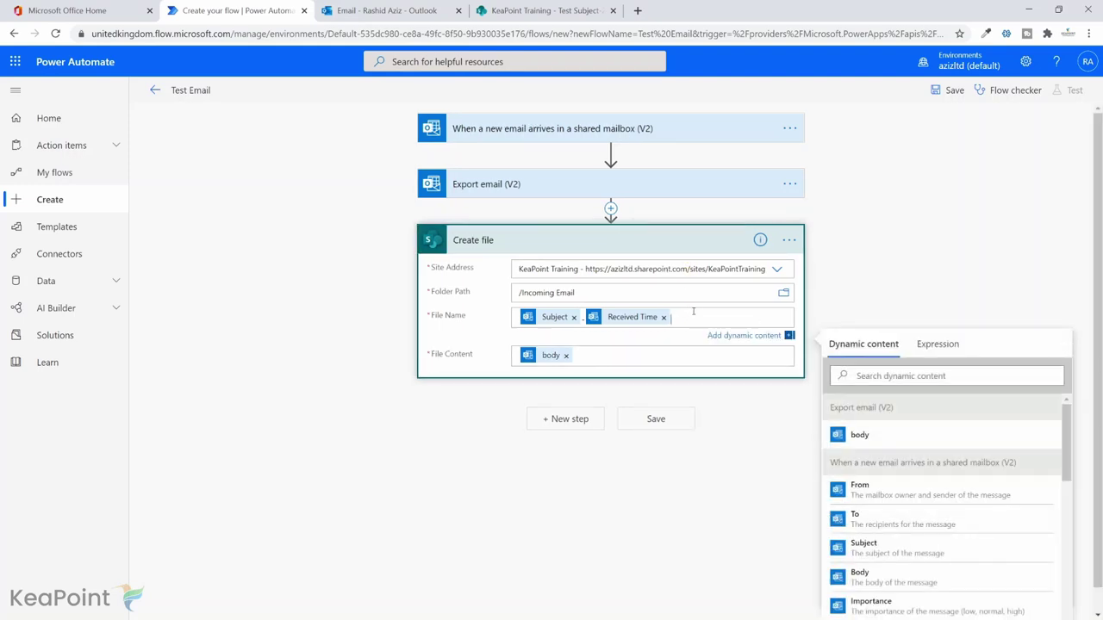
{"action": "left_click", "coordinate": [652, 246]}
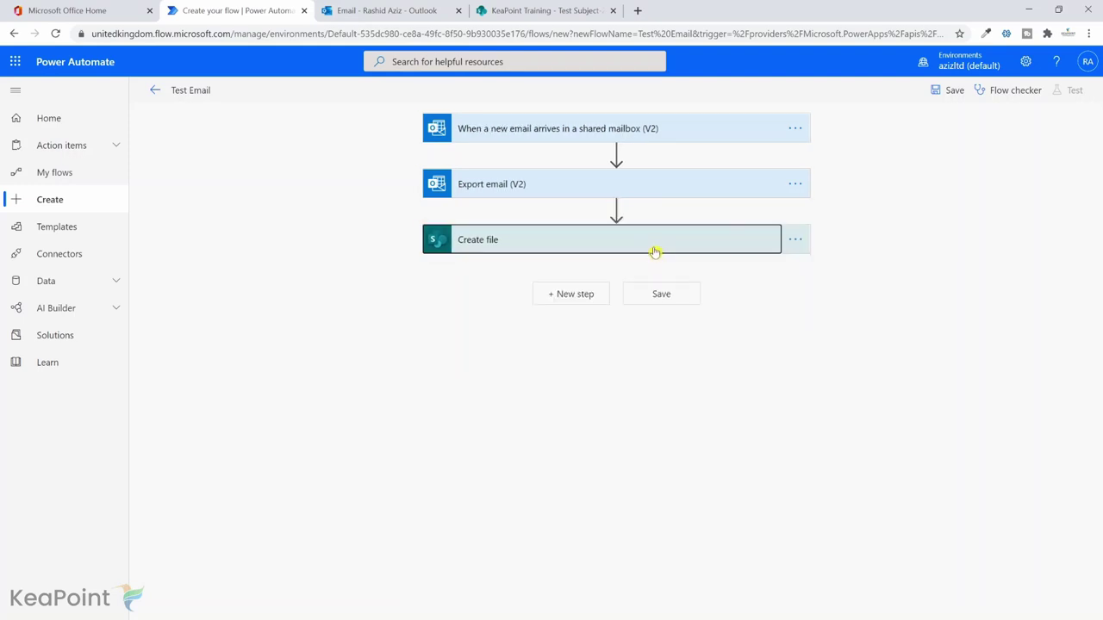
{"action": "left_click", "coordinate": [655, 250]}
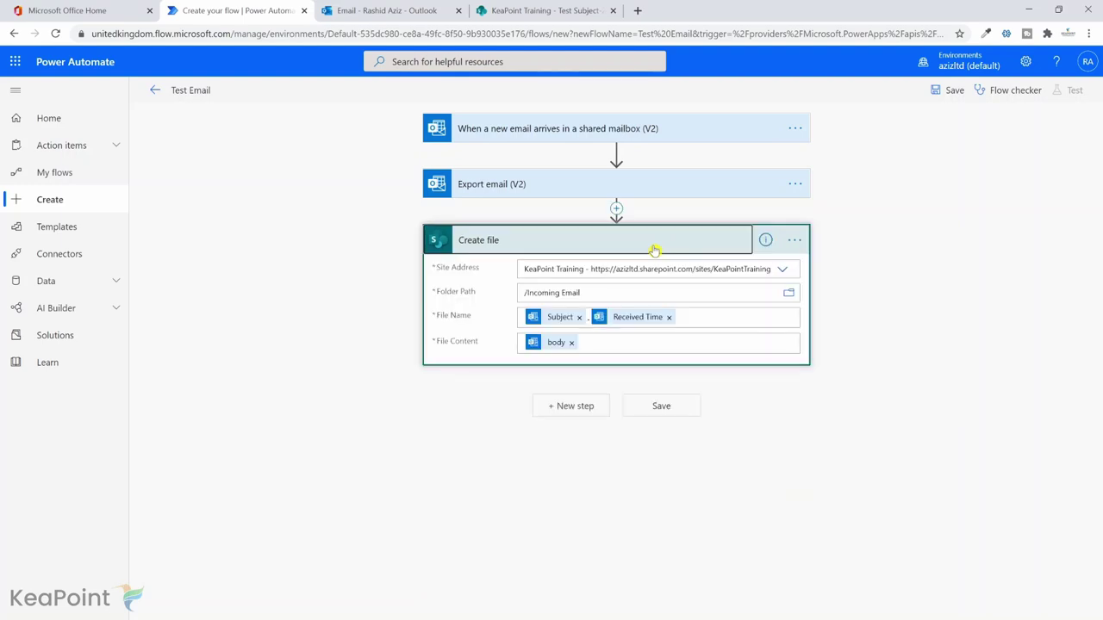
{"action": "left_click", "coordinate": [692, 318]}
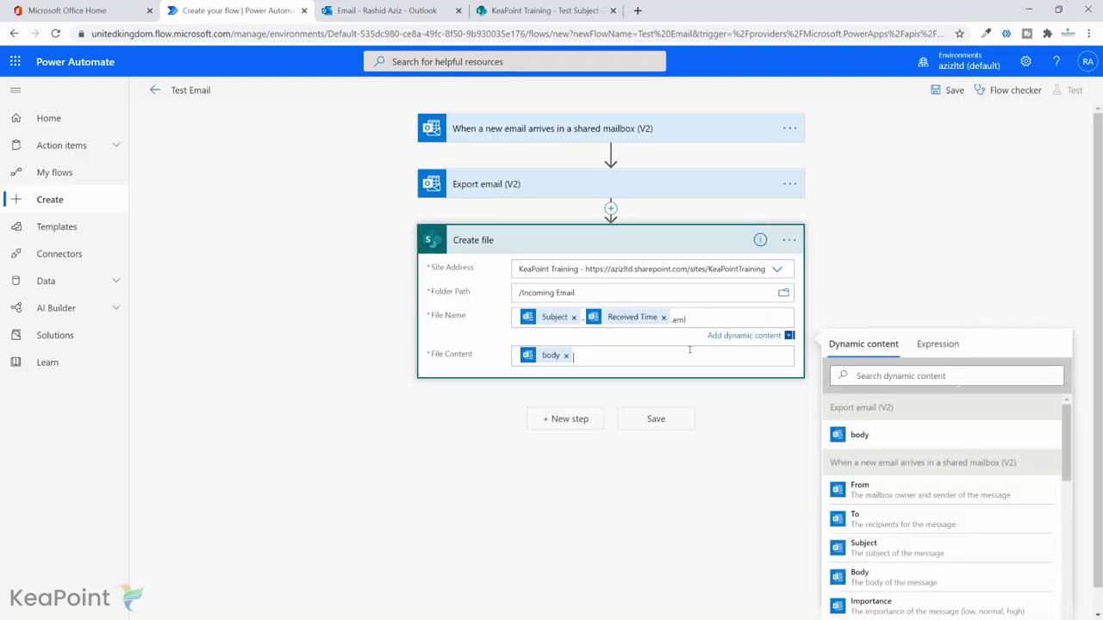
{"action": "left_click", "coordinate": [673, 246]}
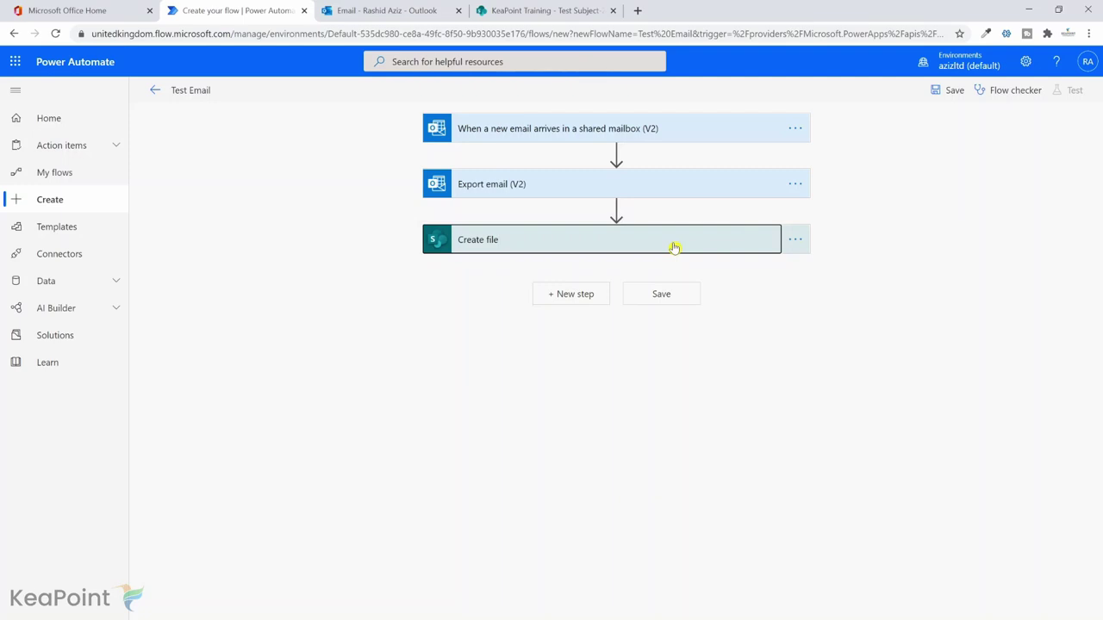
{"action": "left_click", "coordinate": [675, 247]}
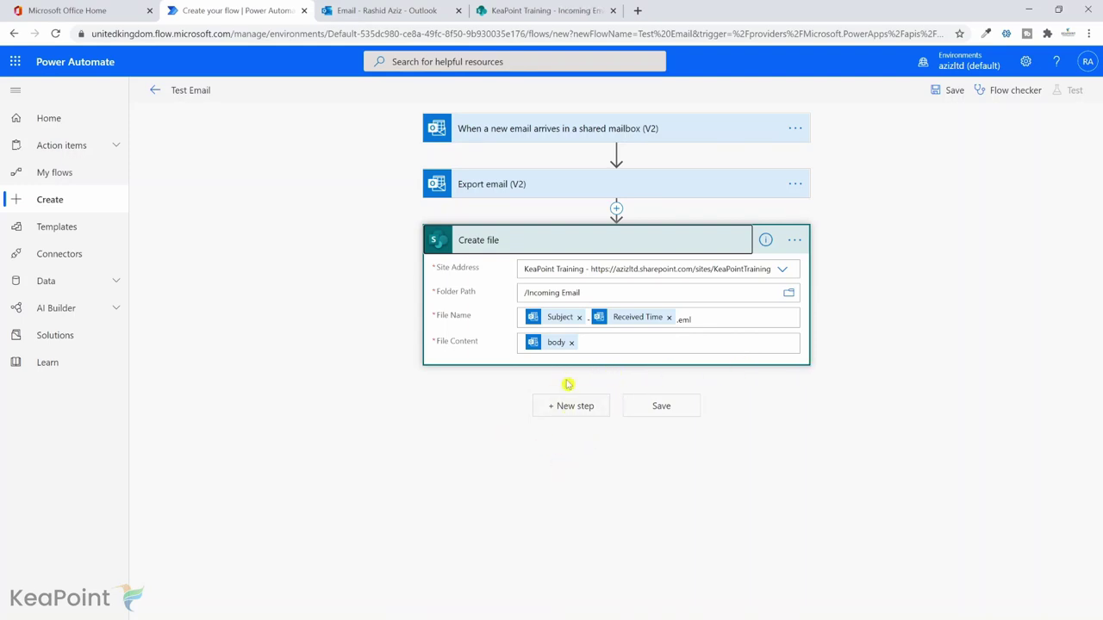
Check the Incoming Email library's columns in SharePoint, then add an Update file properties action for that library on KeaPoint Training
{"action": "left_click", "coordinate": [544, 9]}
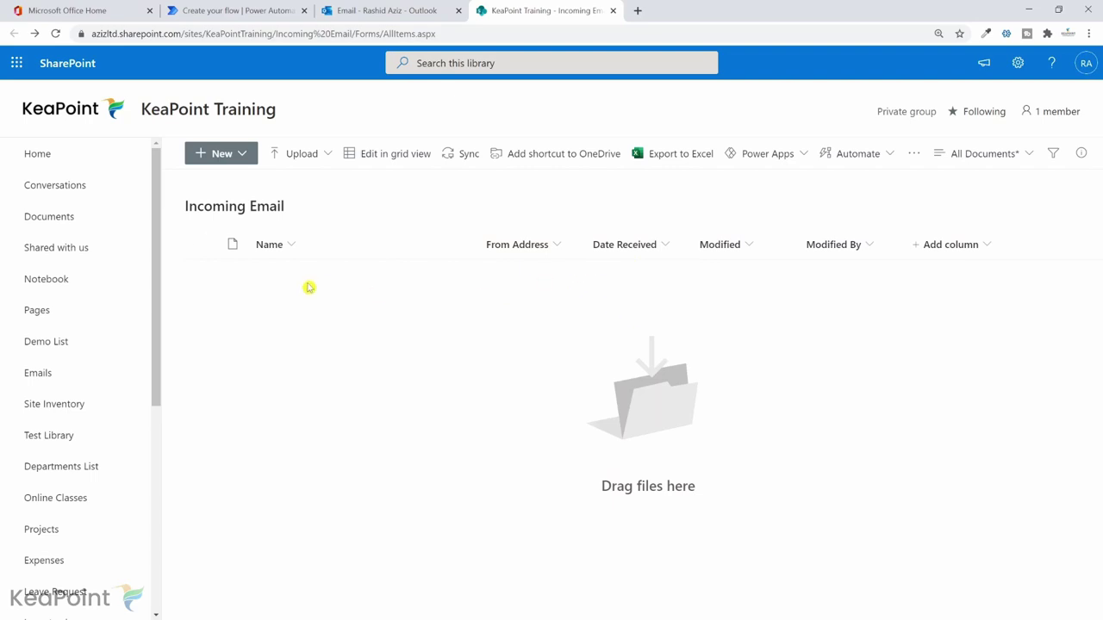
{"action": "left_click", "coordinate": [259, 10]}
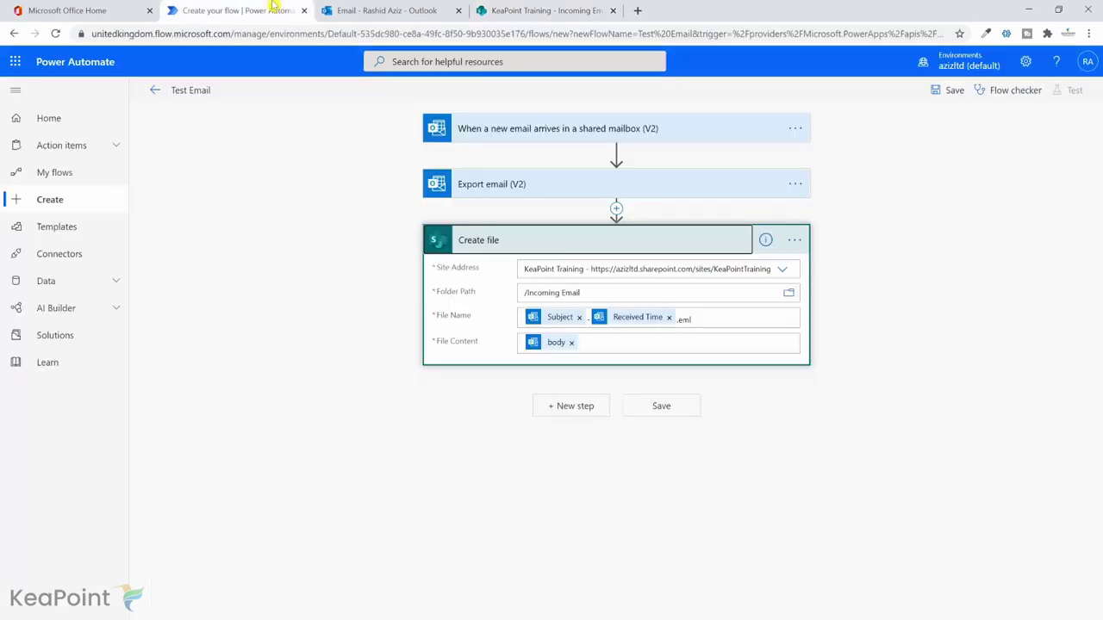
{"action": "left_click", "coordinate": [569, 406]}
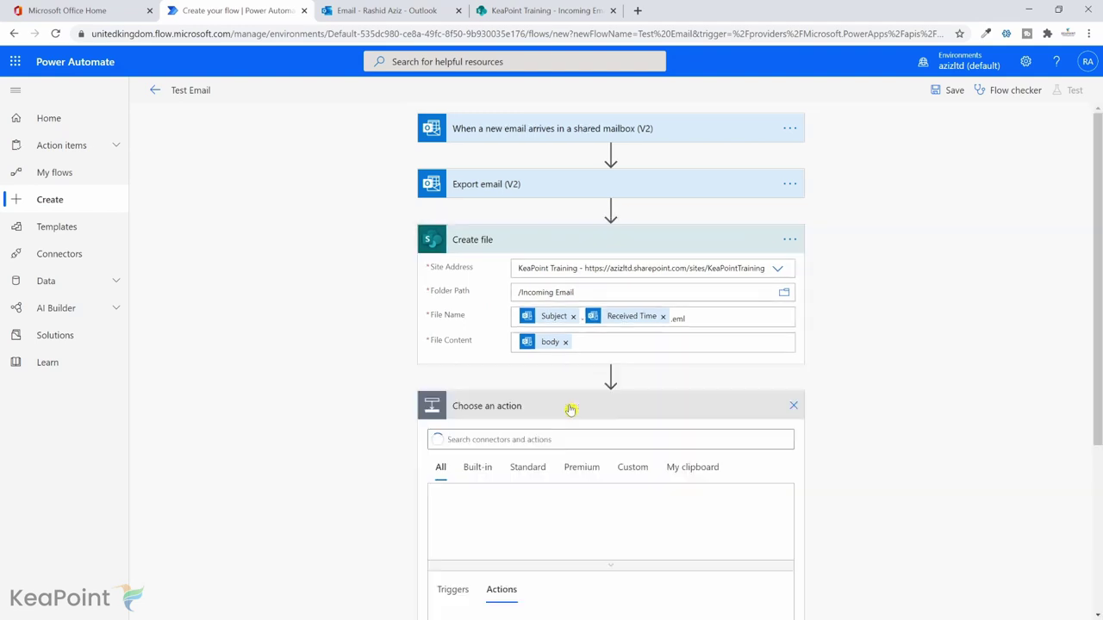
{"action": "type", "text": "update file"}
{"action": "left_click", "coordinate": [499, 579]}
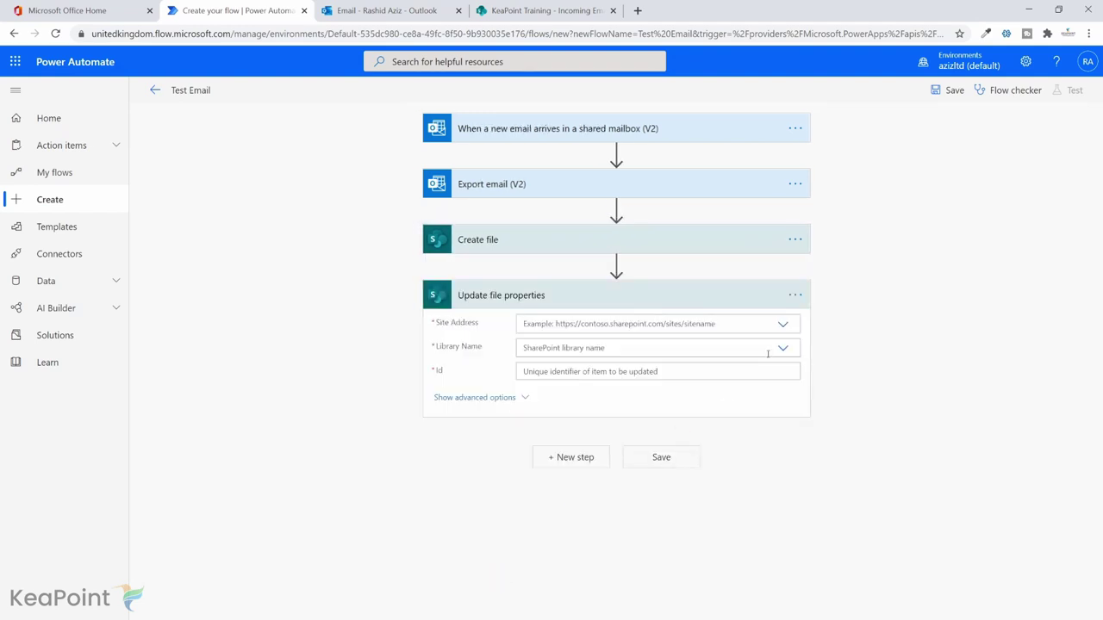
{"action": "left_click", "coordinate": [783, 324]}
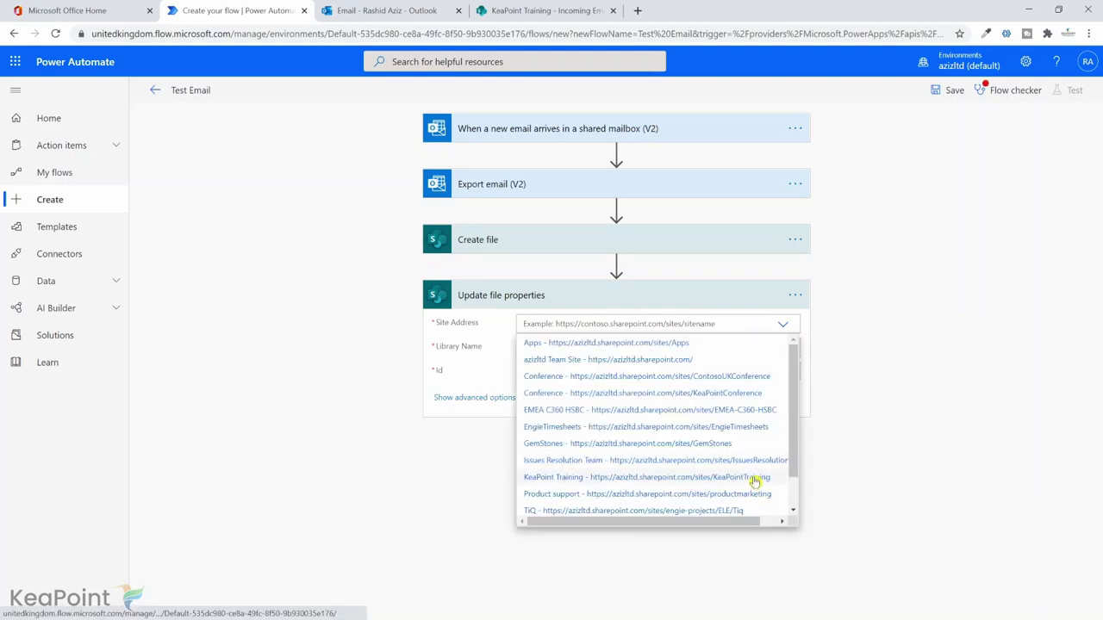
{"action": "left_click", "coordinate": [754, 478]}
{"action": "left_click", "coordinate": [782, 350]}
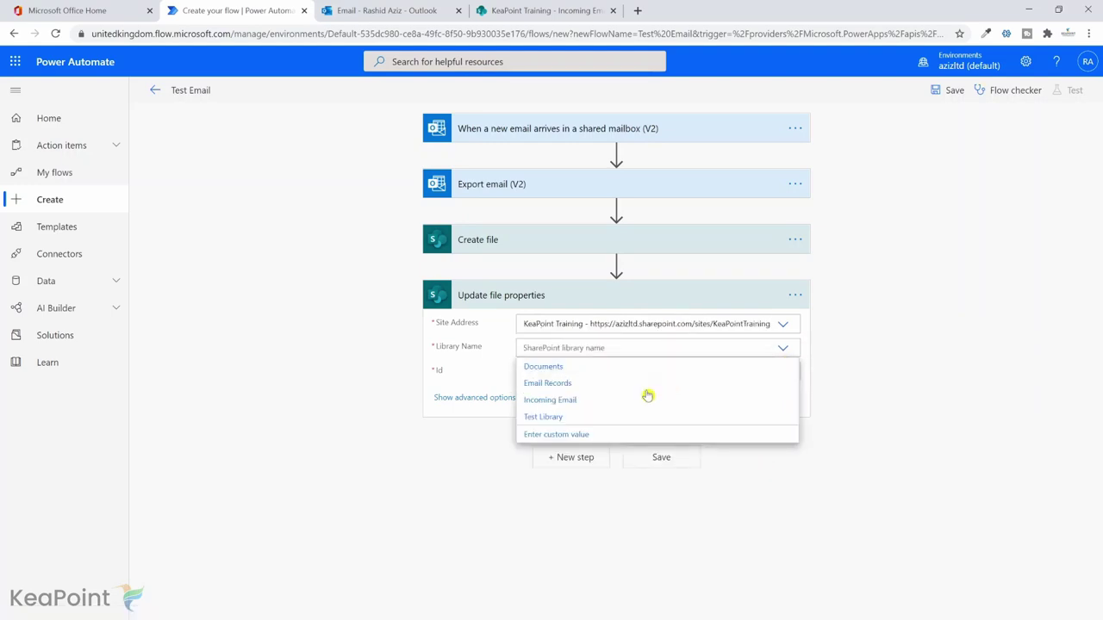
{"action": "left_click", "coordinate": [567, 402]}
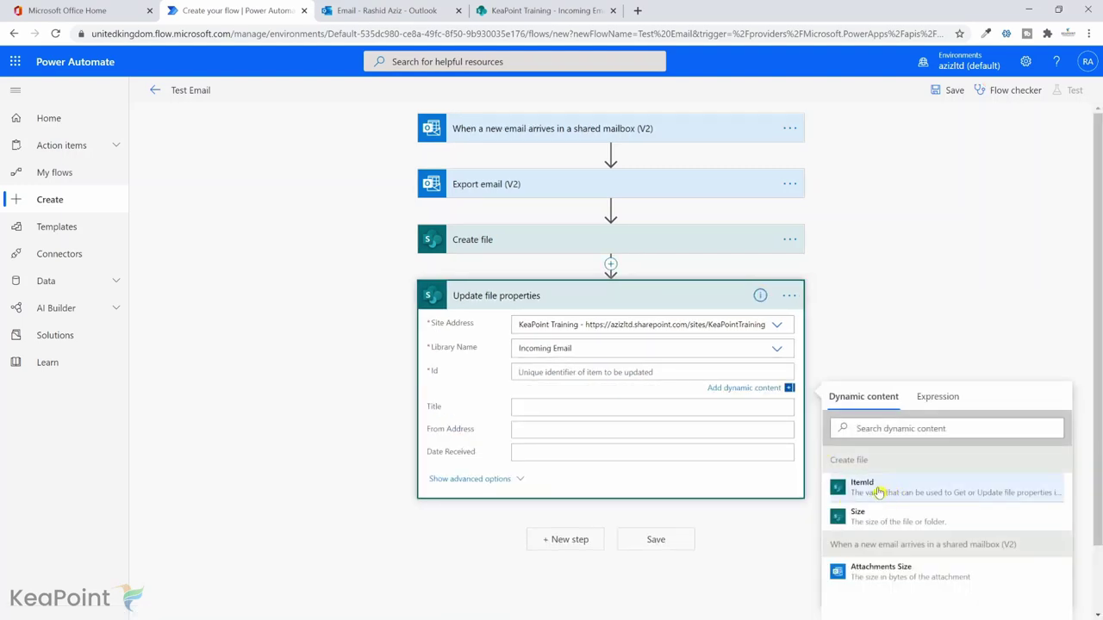
Map the file properties' Id to ItemId, From Address to the email's From, and Date Received to Received Time
{"action": "left_click", "coordinate": [888, 488]}
{"action": "left_click", "coordinate": [552, 431]}
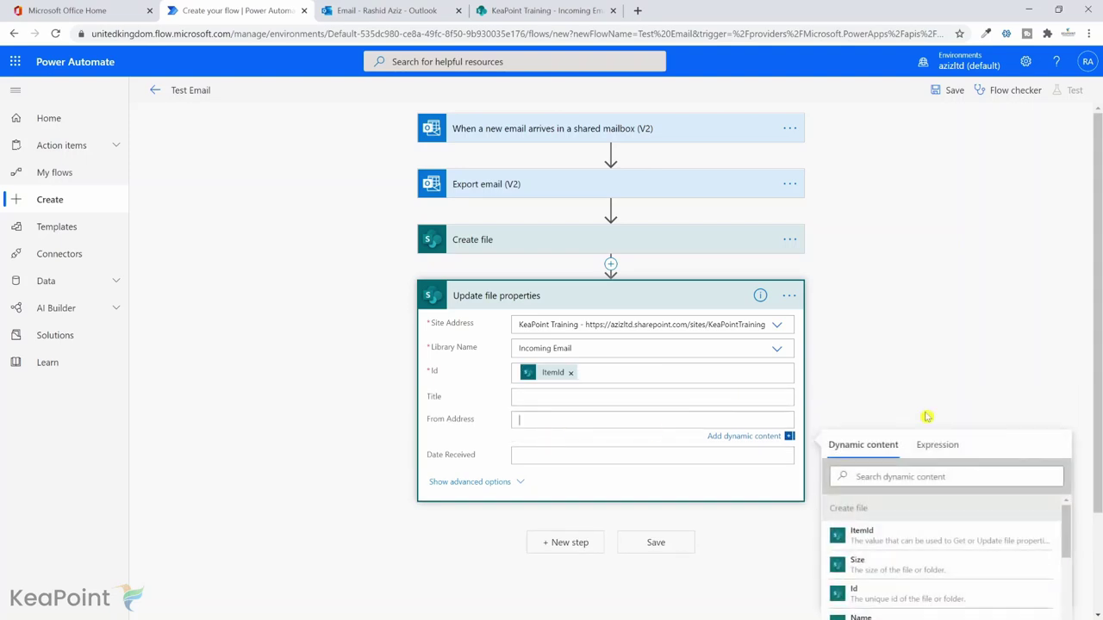
{"action": "scroll", "coordinate": [942, 419], "scroll_direction": "down", "scroll_amount": 5}
{"action": "scroll", "coordinate": [946, 493], "scroll_direction": "down", "scroll_amount": 3}
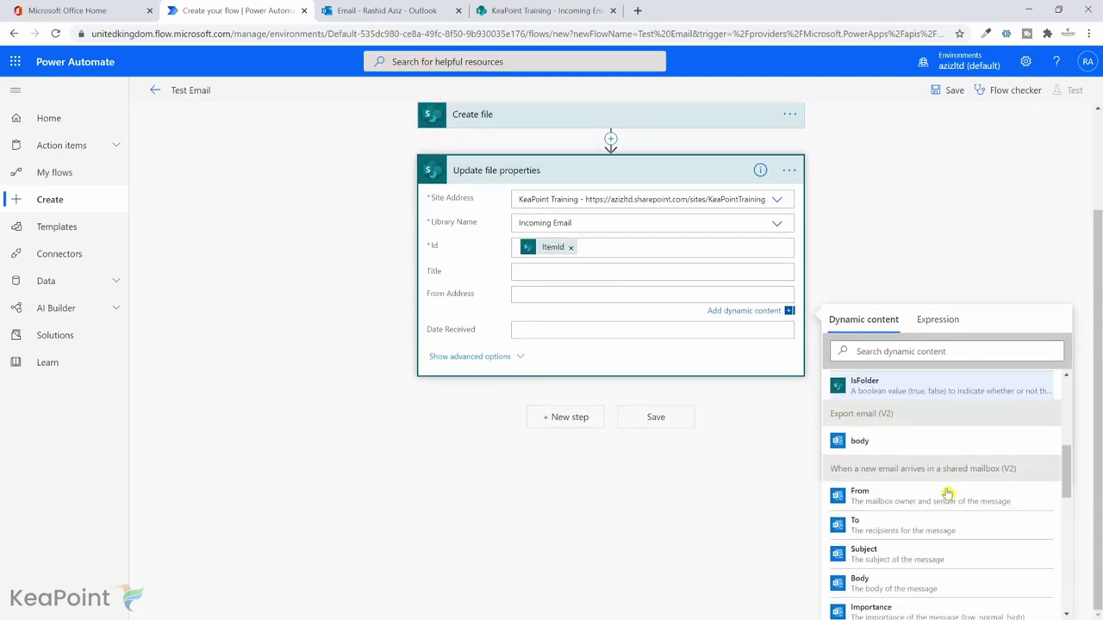
{"action": "left_click", "coordinate": [883, 500]}
{"action": "left_click", "coordinate": [610, 333]}
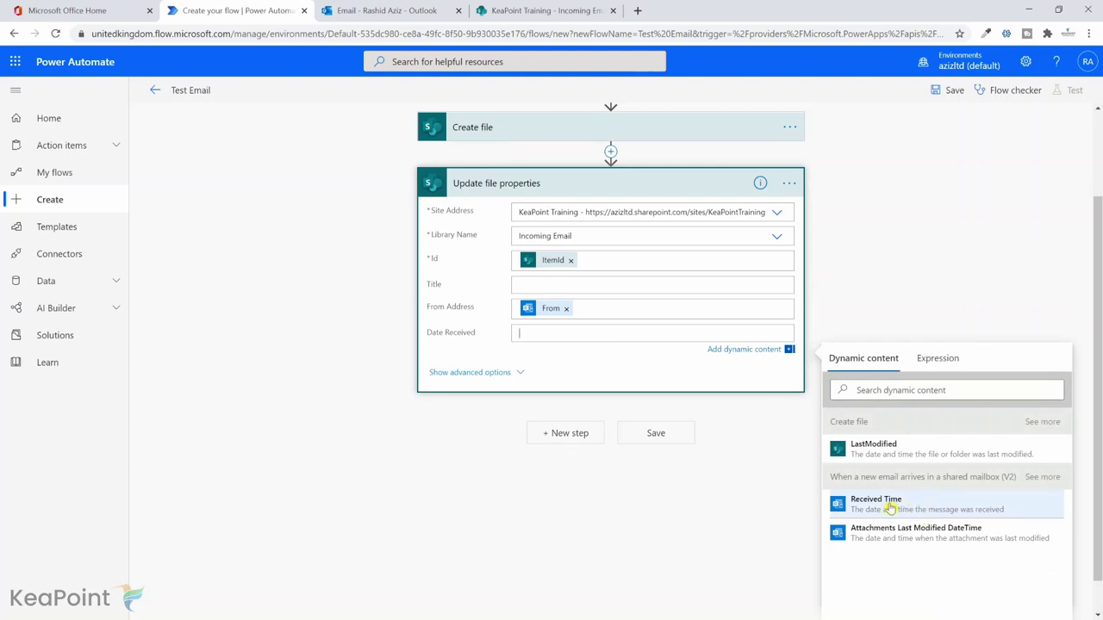
{"action": "left_click", "coordinate": [890, 508]}
{"action": "left_click", "coordinate": [866, 354]}
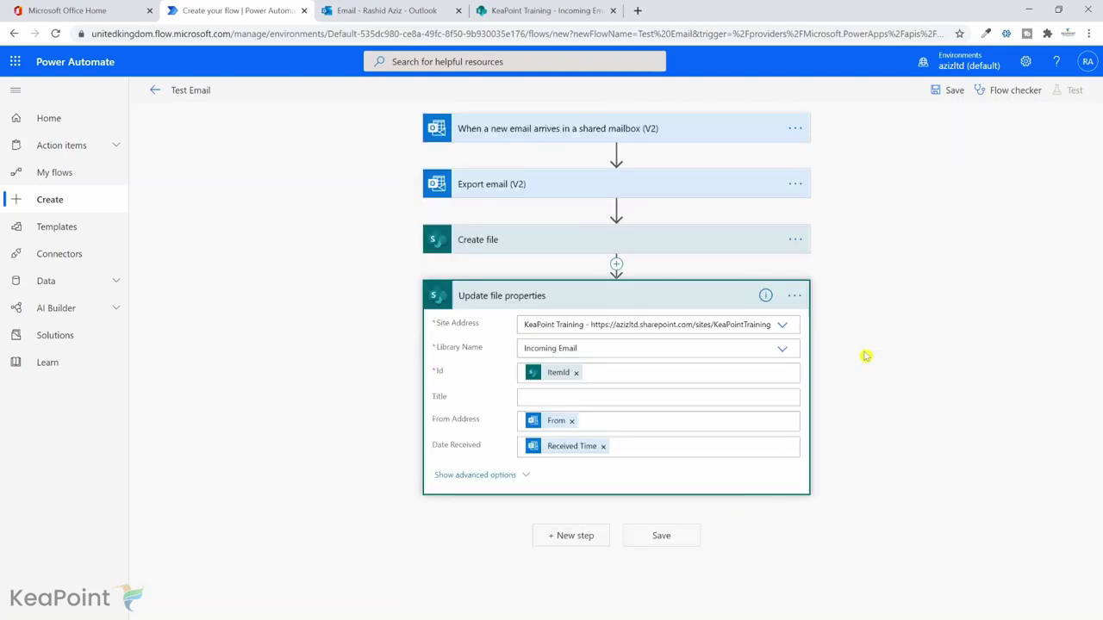
Reopen the shared mailbox trigger and review its Include Attachments setting
{"action": "left_click", "coordinate": [685, 131]}
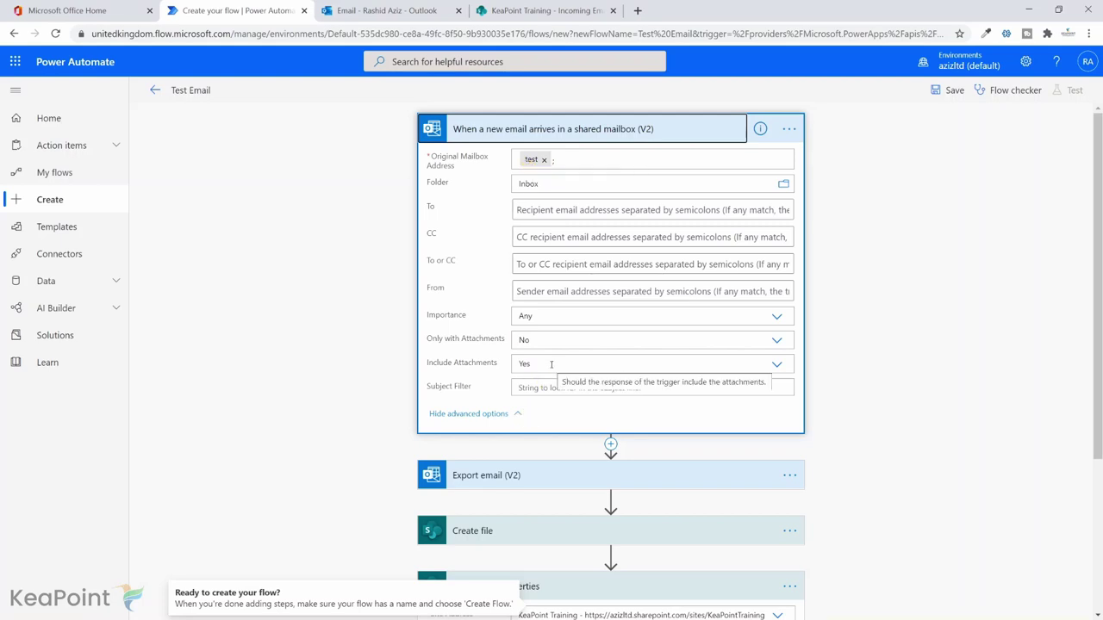
Review the Export email, Create file and Update file properties actions, save the Test Email flow, and return to its details page
{"action": "left_click", "coordinate": [611, 133]}
{"action": "left_click", "coordinate": [547, 184]}
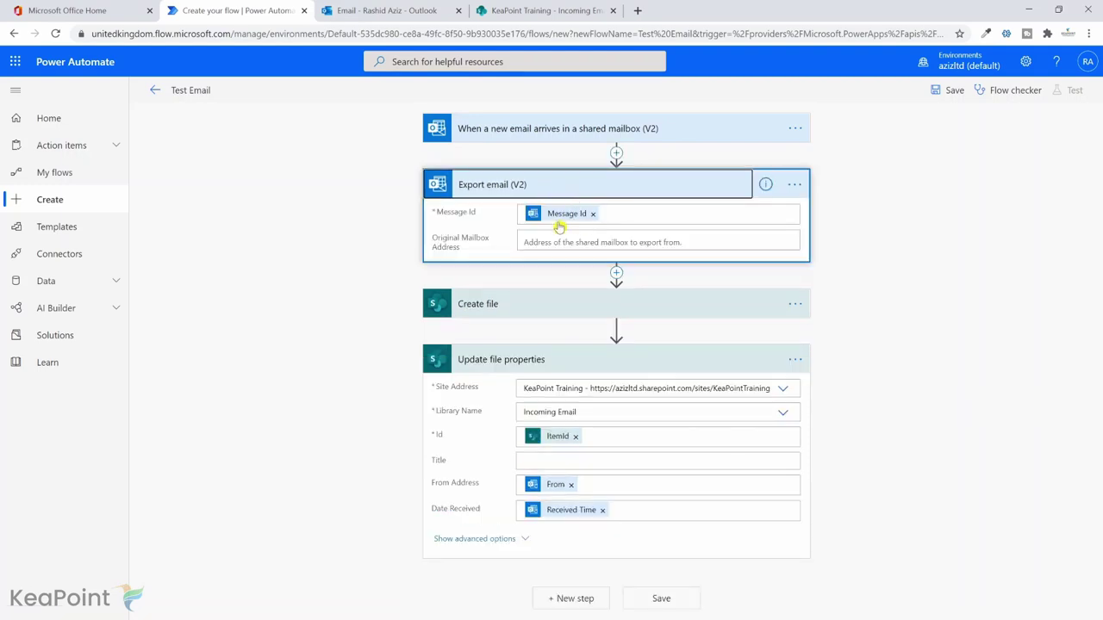
{"action": "left_click", "coordinate": [549, 306]}
{"action": "scroll", "coordinate": [552, 306], "scroll_direction": "down", "scroll_amount": 1}
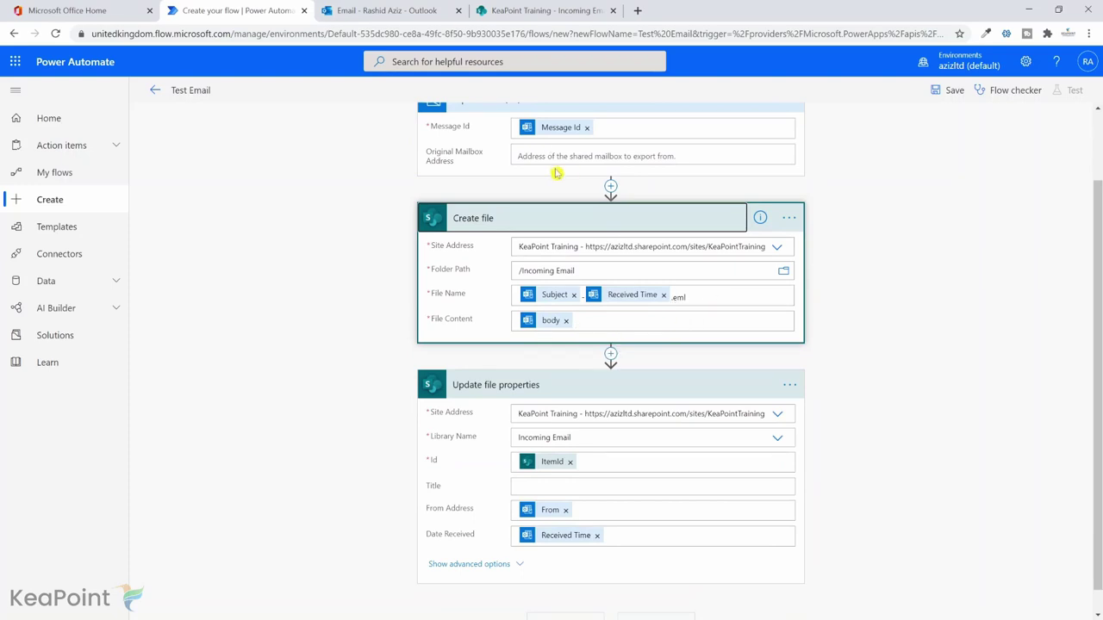
{"action": "scroll", "coordinate": [555, 173], "scroll_direction": "down", "scroll_amount": 1}
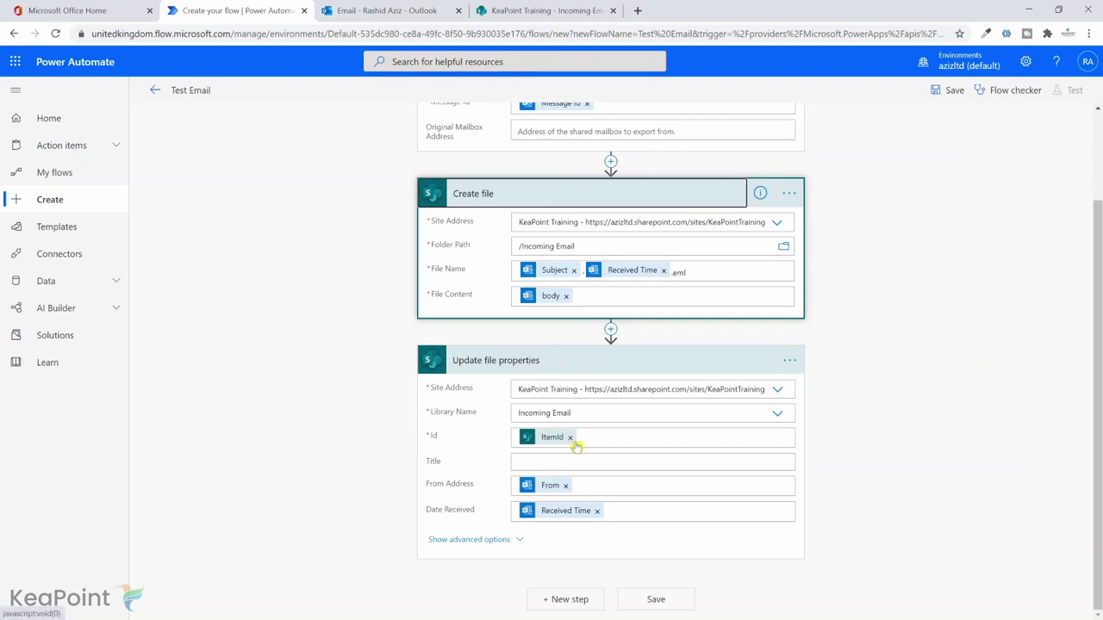
{"action": "left_click", "coordinate": [943, 93]}
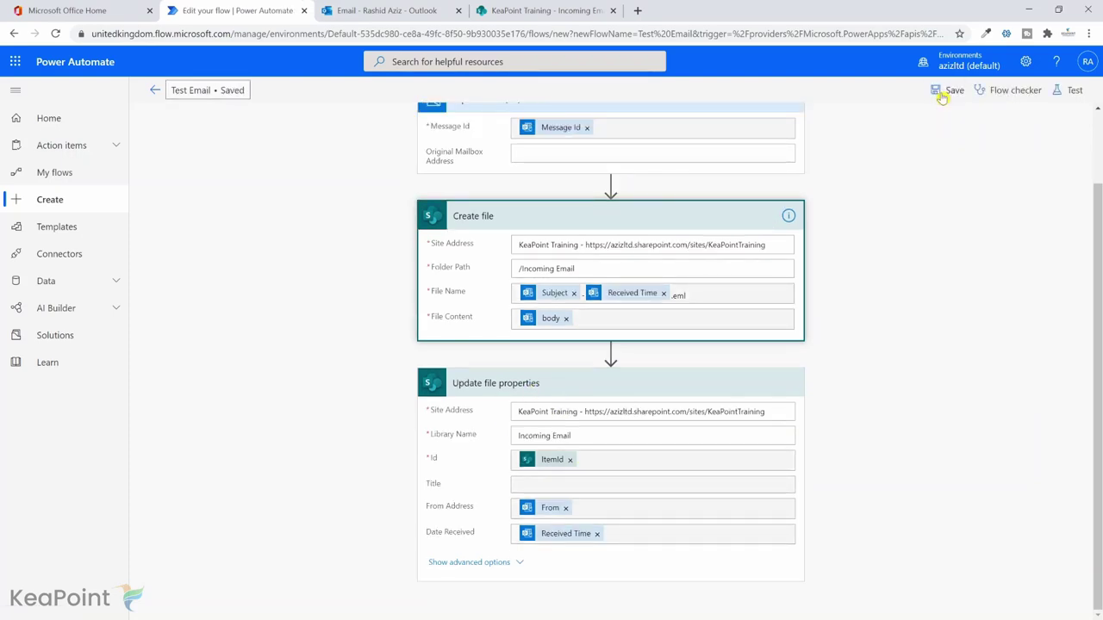
{"action": "left_click", "coordinate": [156, 93]}
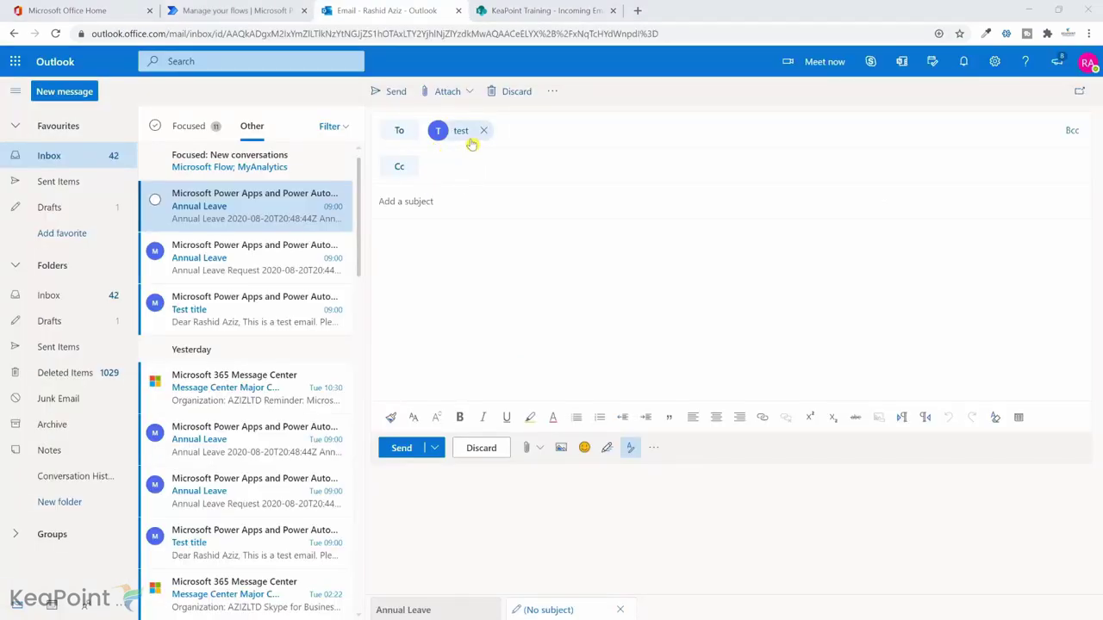
In Outlook, give the new message to the test mailbox the subject "This is a Test Subject" and body "The email message body will go here."
{"action": "left_click", "coordinate": [435, 200]}
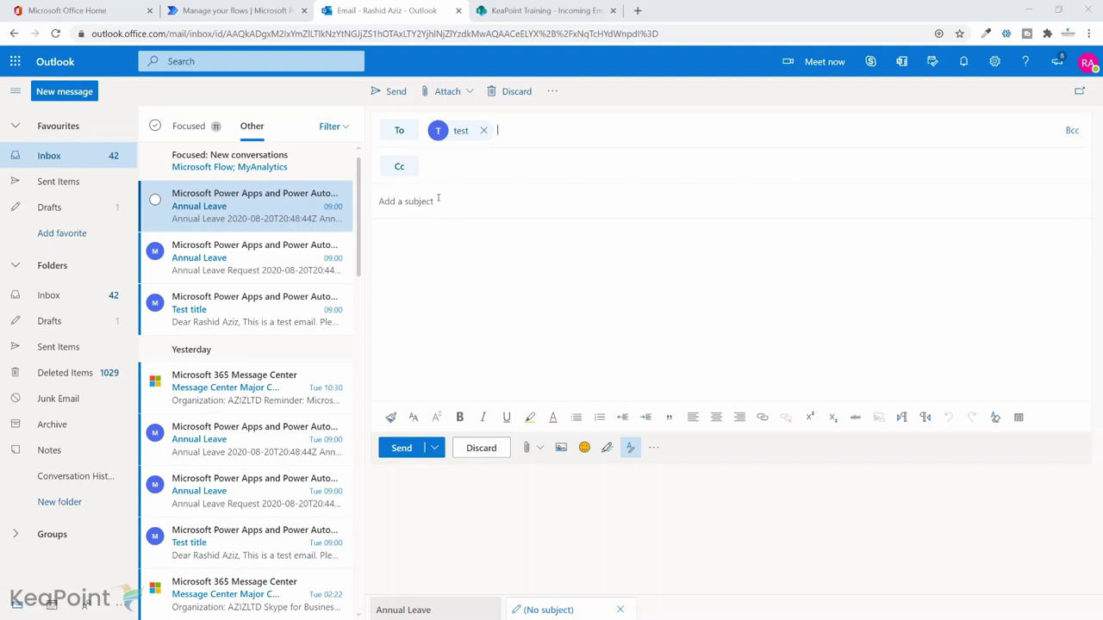
{"action": "type", "text": "This is a Test Subject"}
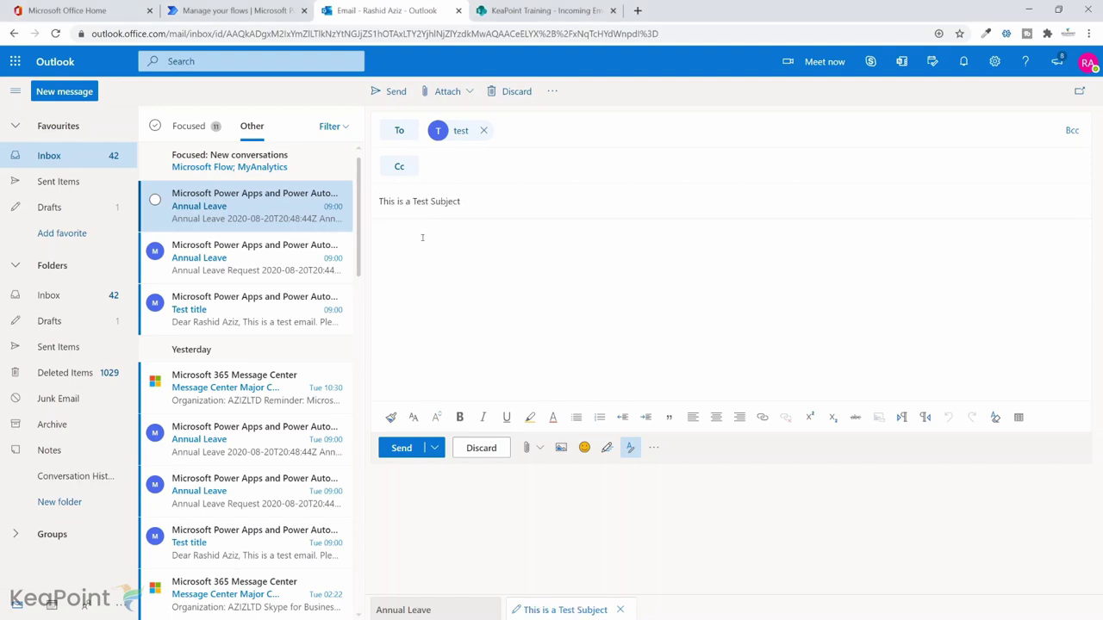
{"action": "left_click", "coordinate": [422, 237]}
{"action": "type", "text": "The email message body will go here."}
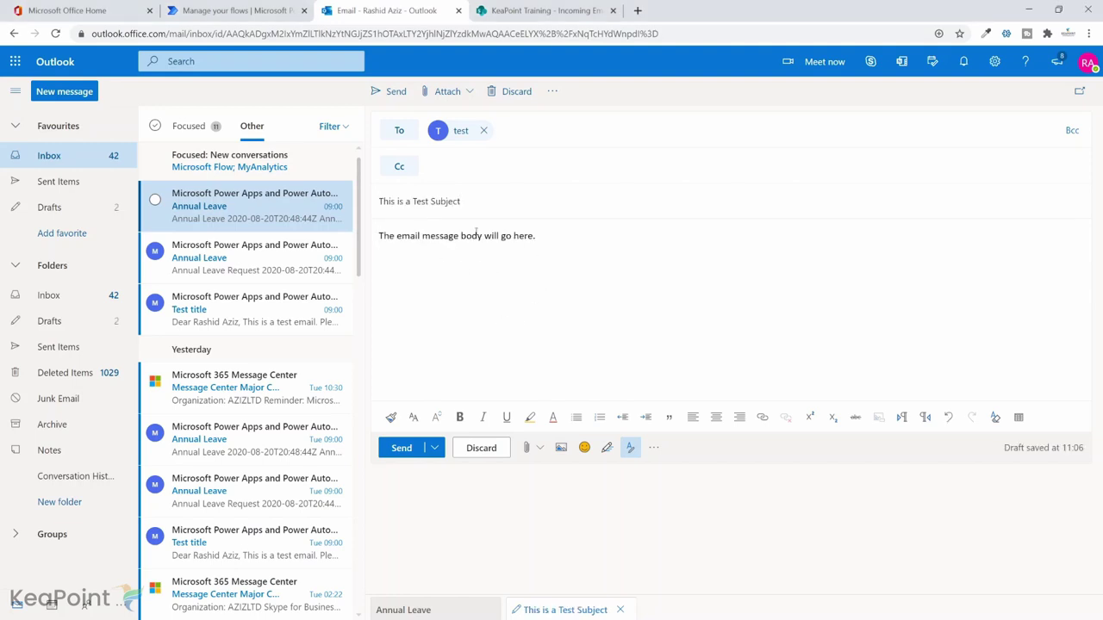
Attach sample_pdf.pdf from this computer to the test email and send it
{"action": "left_click", "coordinate": [469, 92]}
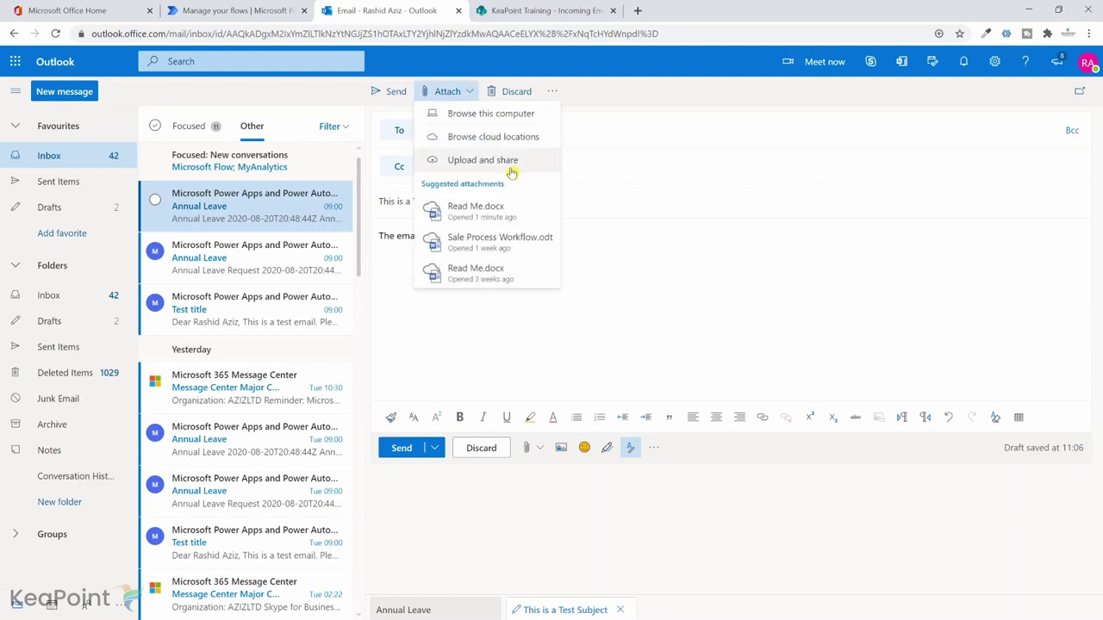
{"action": "left_click", "coordinate": [521, 114]}
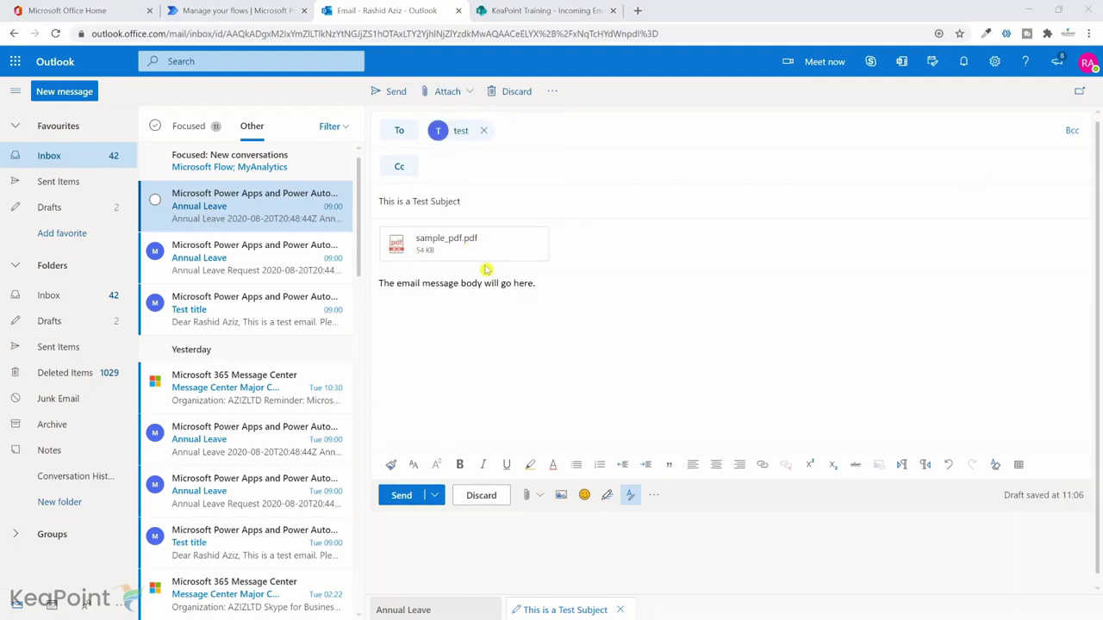
{"action": "left_click", "coordinate": [405, 496]}
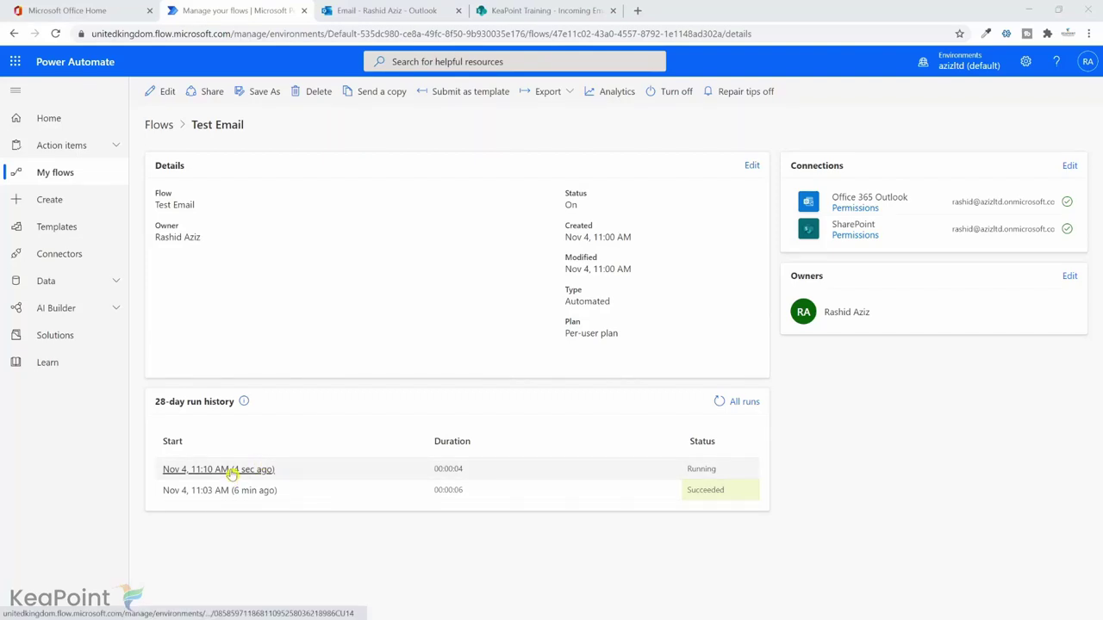
Inspect the flow's latest run in Power Automate, then check SharePoint's Incoming Email library with the Name column widened to show the full file name
{"action": "left_click", "coordinate": [231, 472]}
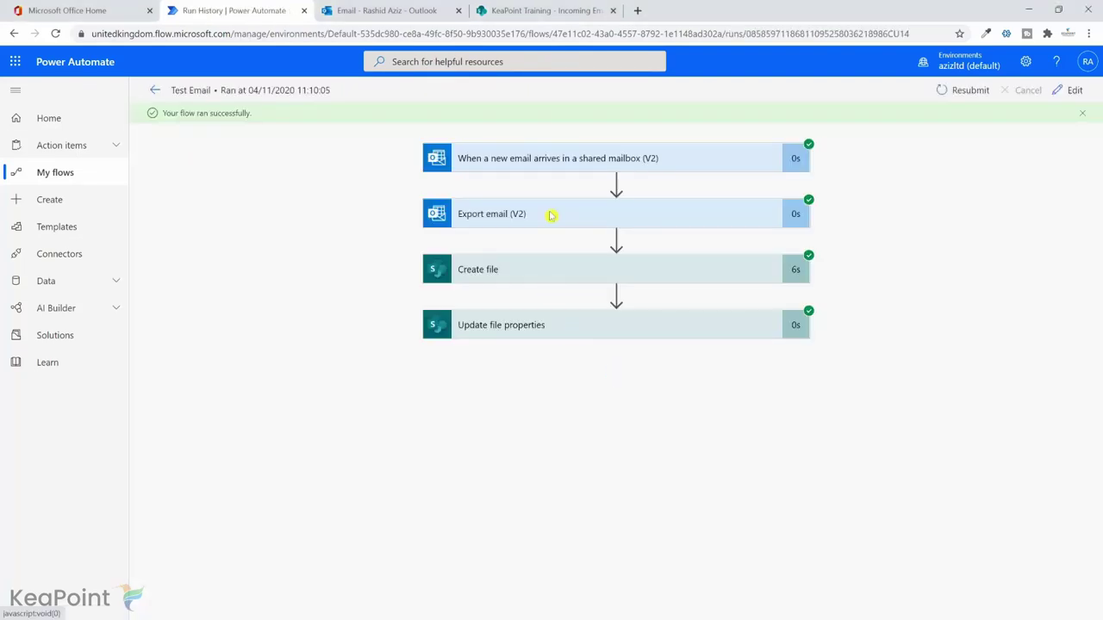
{"action": "left_click", "coordinate": [554, 9]}
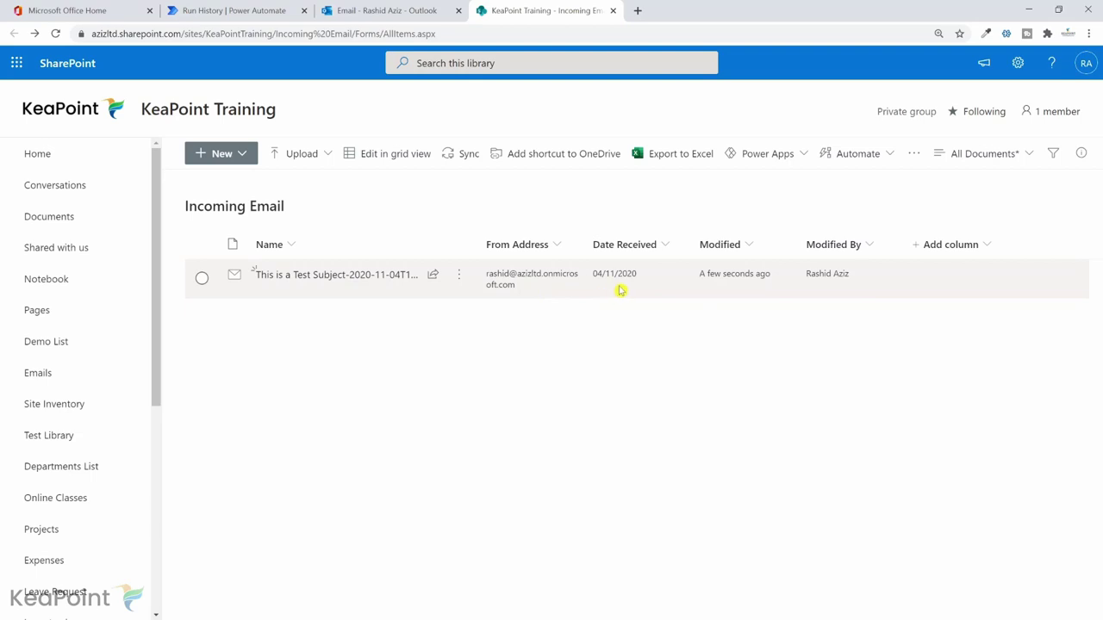
{"action": "left_click_drag", "start_coordinate": [478, 252], "coordinate": [528, 253]}
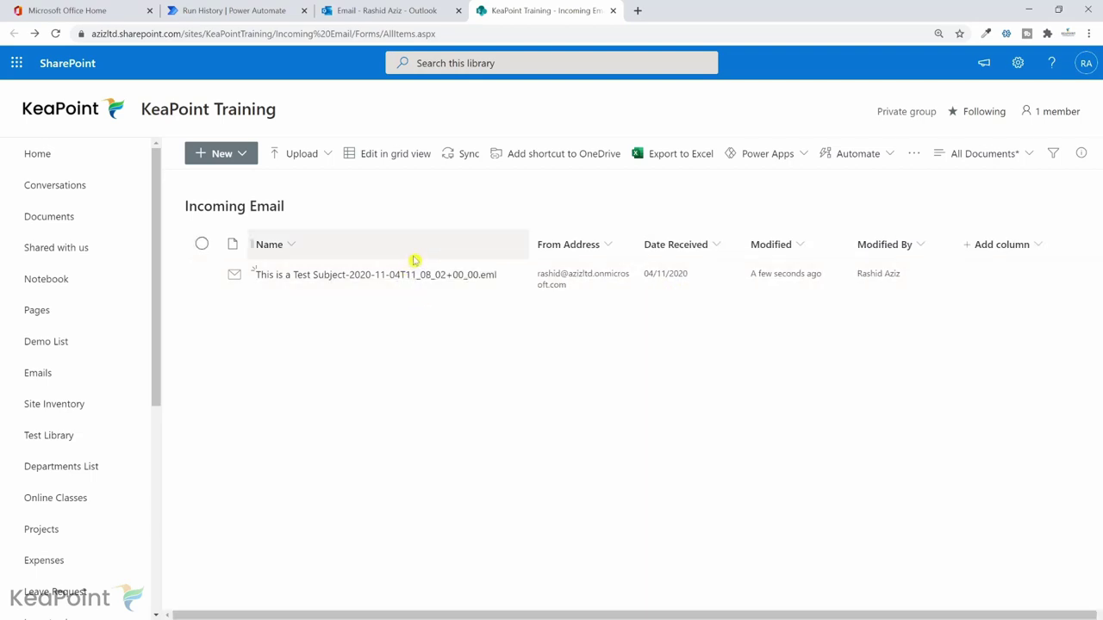
Preview the saved test email in the Incoming Email library, then download its .eml file and open it in Mail
{"action": "left_click", "coordinate": [304, 276]}
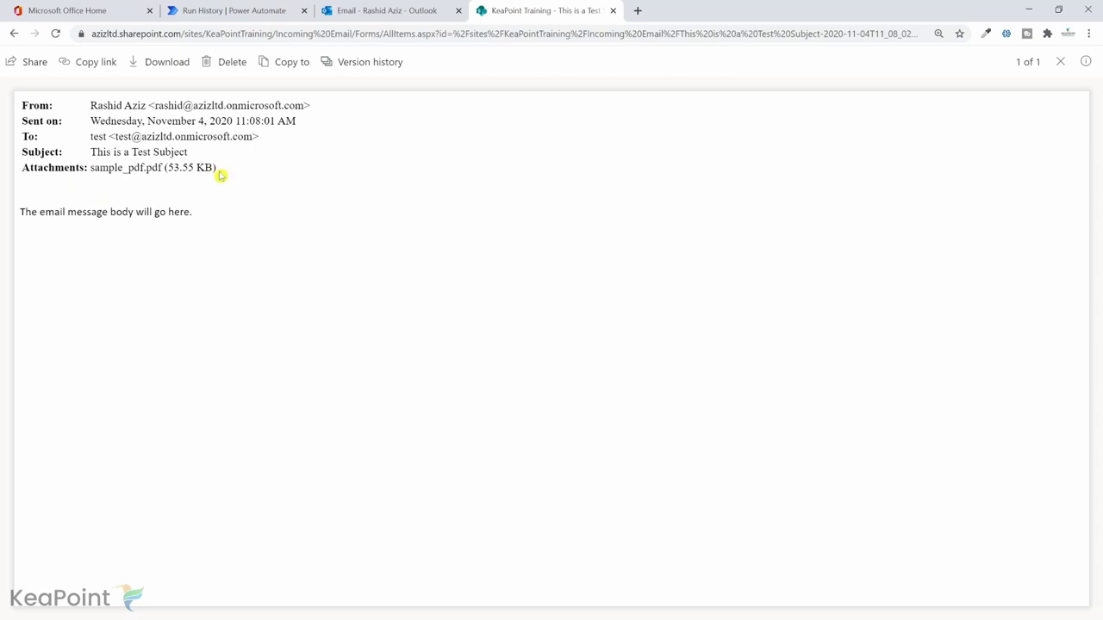
{"action": "left_click", "coordinate": [156, 62]}
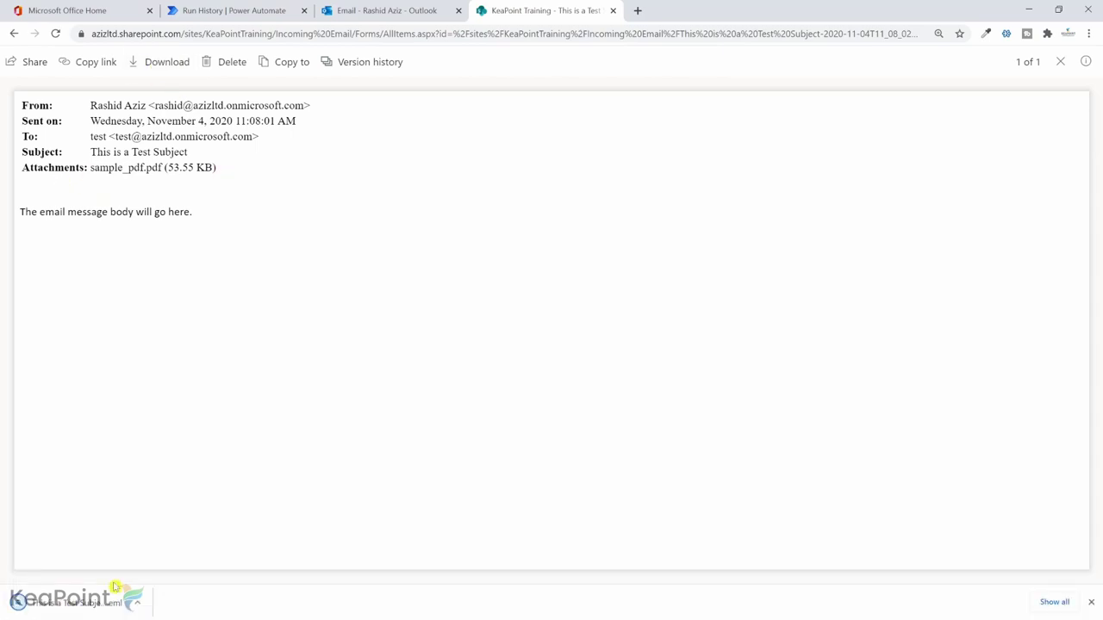
{"action": "left_click", "coordinate": [70, 607]}
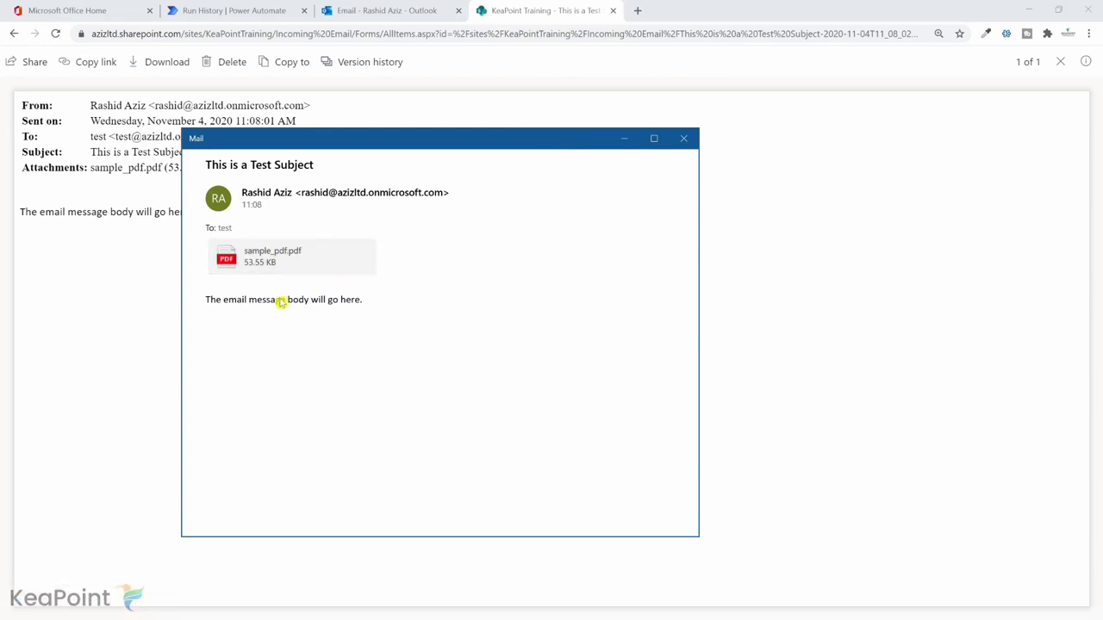
Open the sample_pdf.pdf attachment from the downloaded email and look through its pages
{"action": "left_click", "coordinate": [284, 262]}
{"action": "scroll", "coordinate": [773, 484], "scroll_direction": "down", "scroll_amount": 3}
{"action": "scroll", "coordinate": [773, 484], "scroll_direction": "down", "scroll_amount": 5}
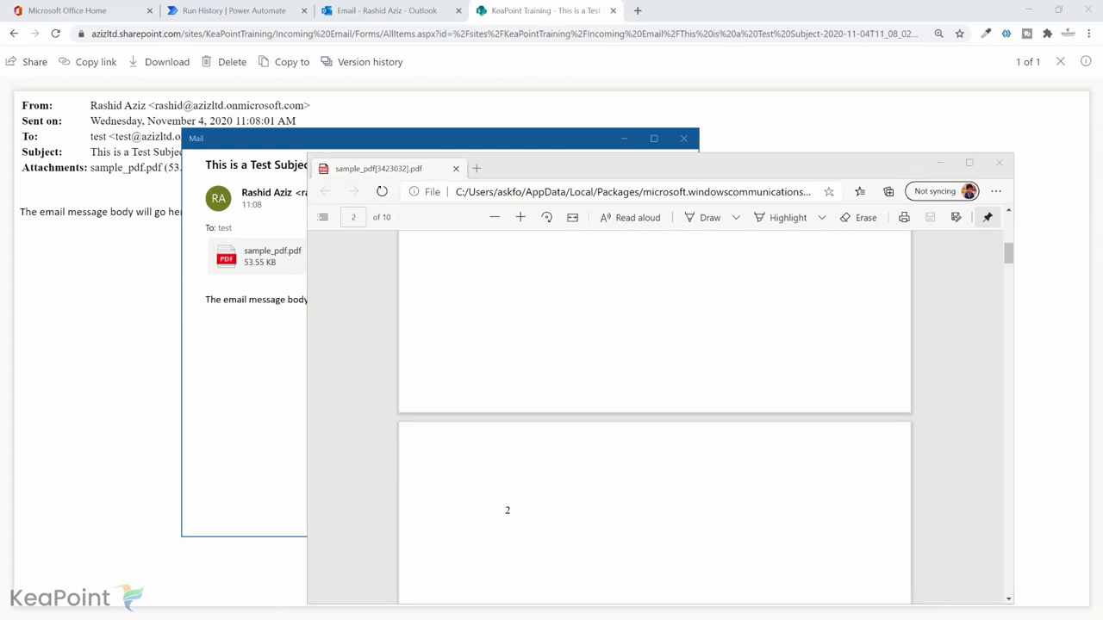